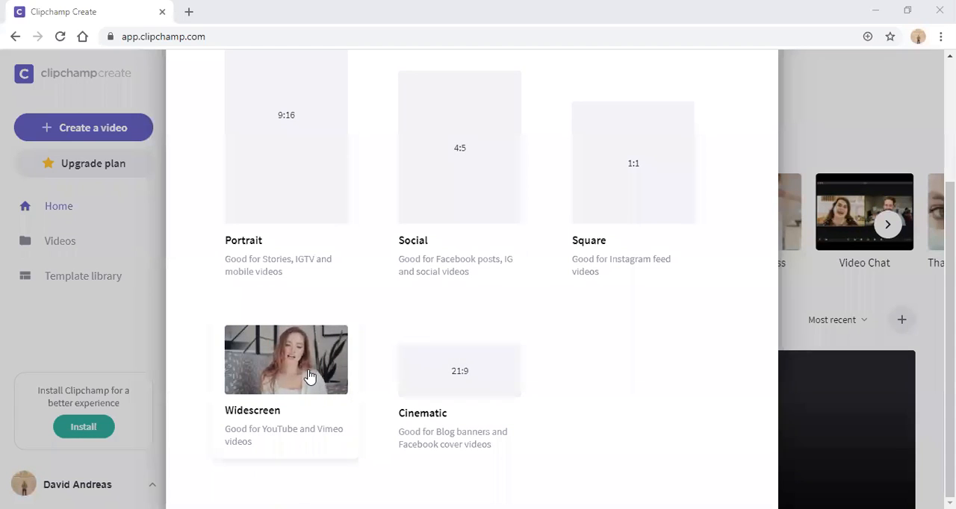
Step: Start a Widescreen video project and import MVI_5595, MVI_5602, MVI_5612 and MVI_5615 from the Editing Video folder in Downloads
left_click(309, 377)
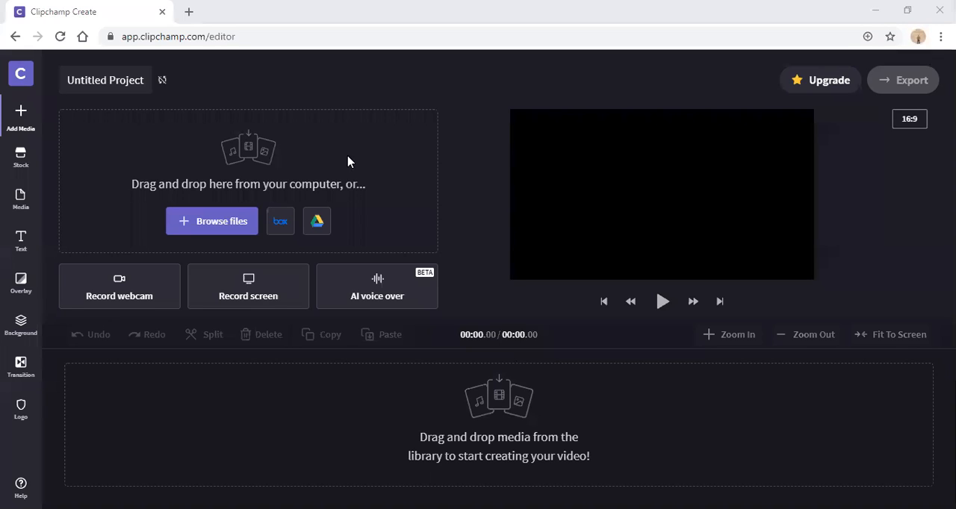
left_click(205, 223)
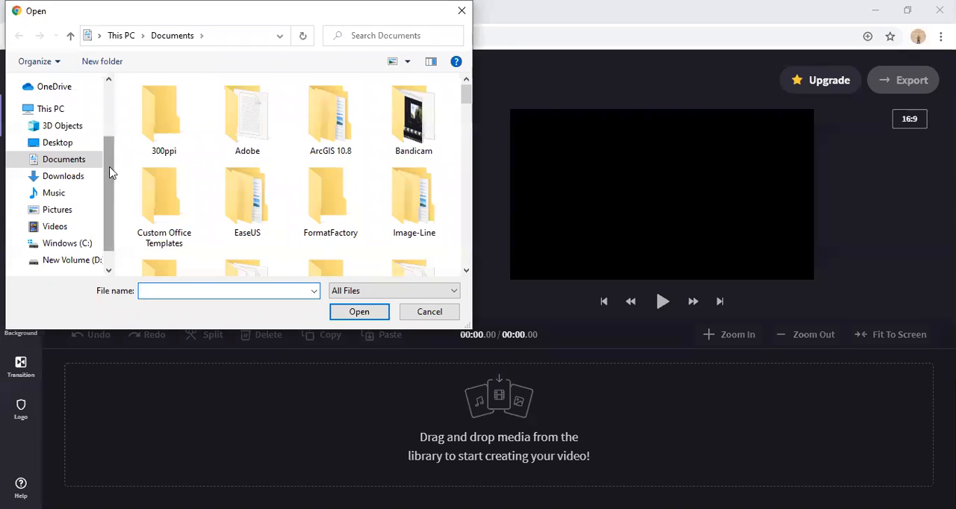
mouse_move(107, 167)
left_mouse_down()
mouse_move(109, 140)
mouse_move(109, 159)
left_mouse_up()
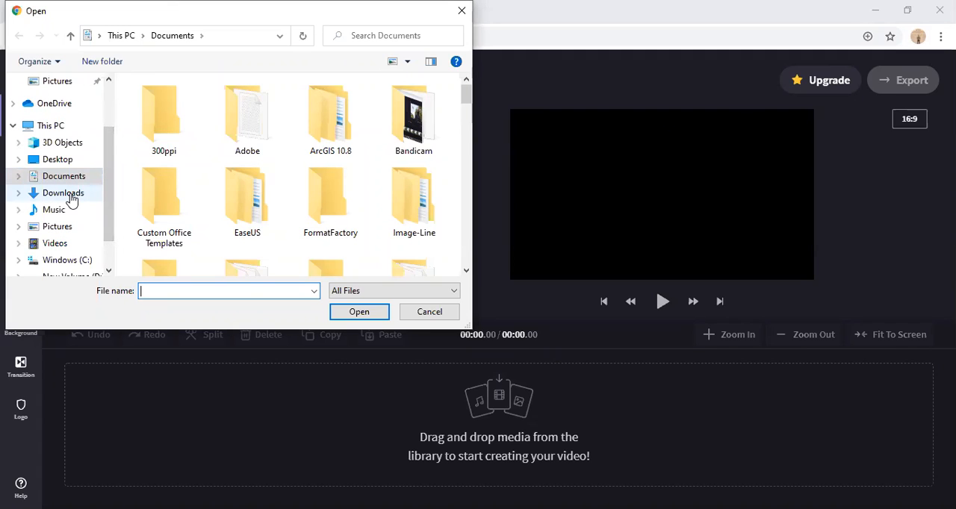
left_click(67, 195)
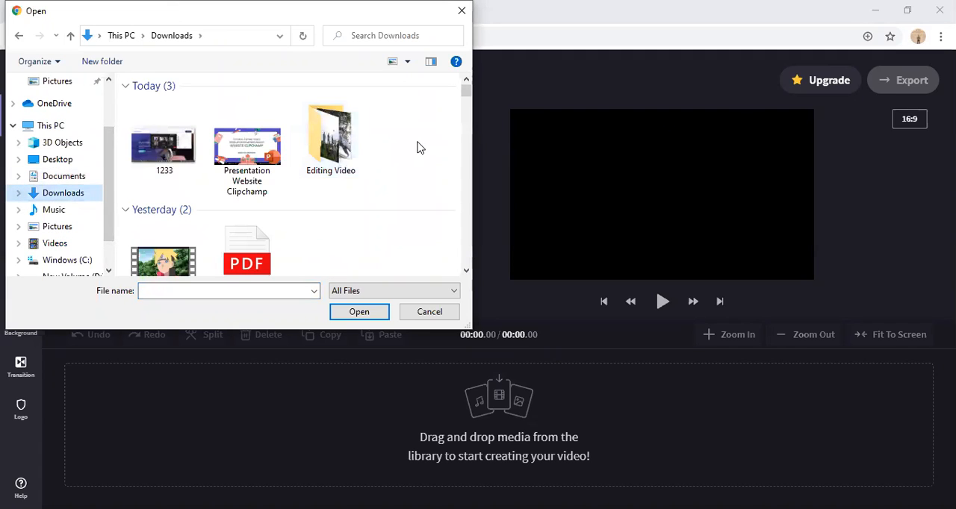
double_click(351, 136)
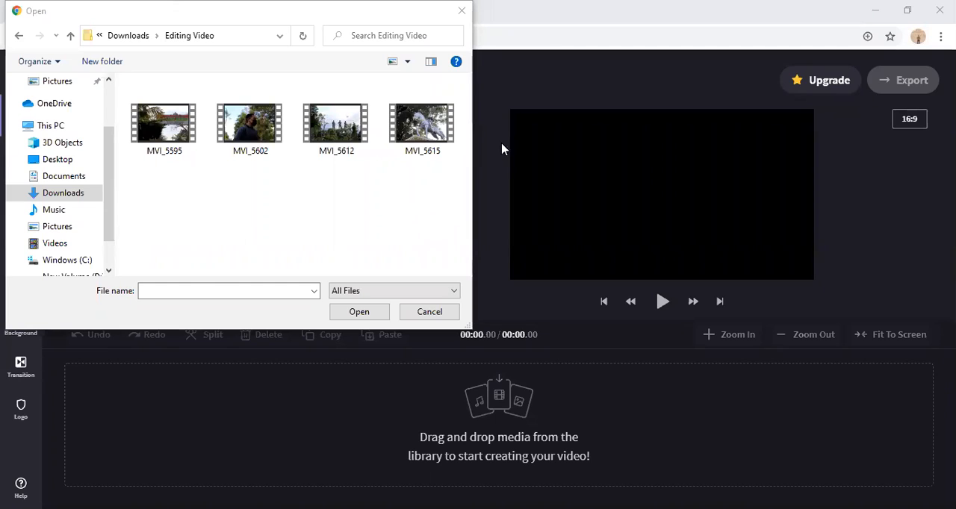
left_click_drag(448, 196, 293, 181)
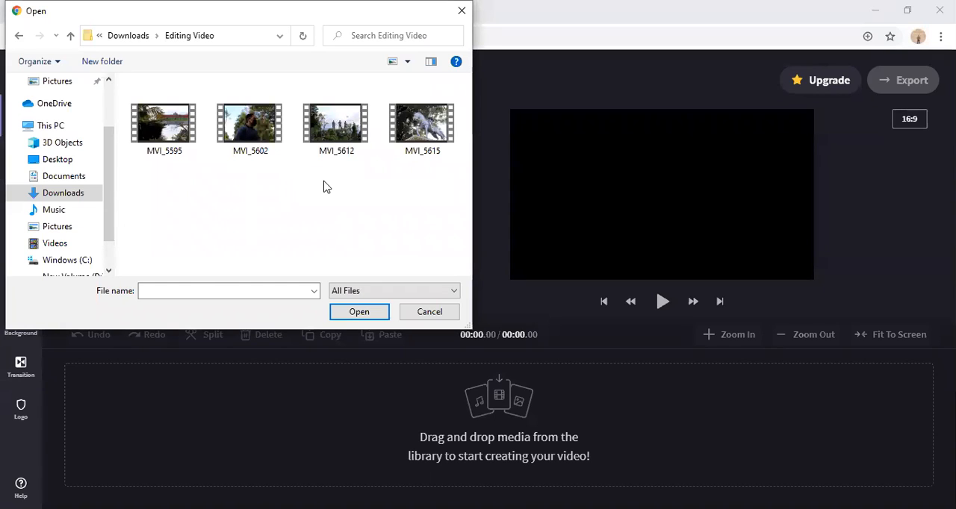
left_click_drag(429, 188, 166, 119)
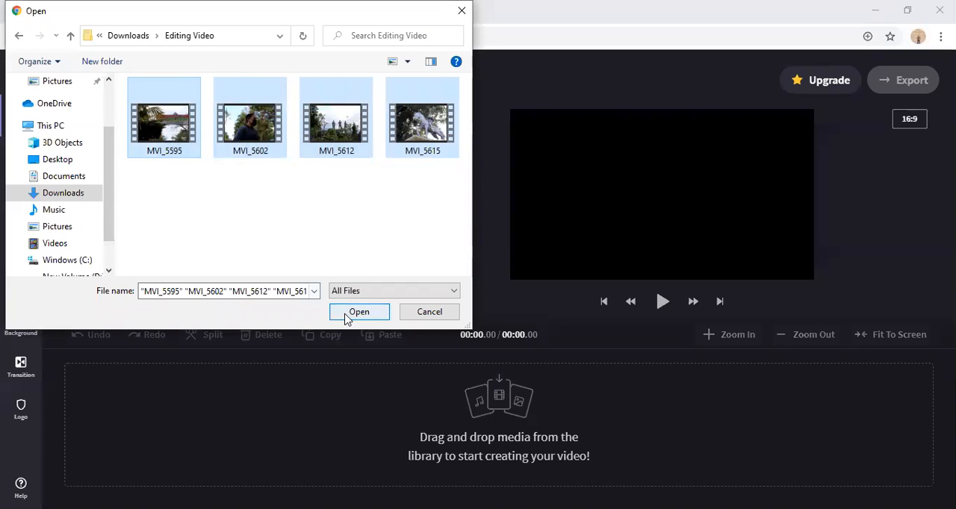
left_click(369, 314)
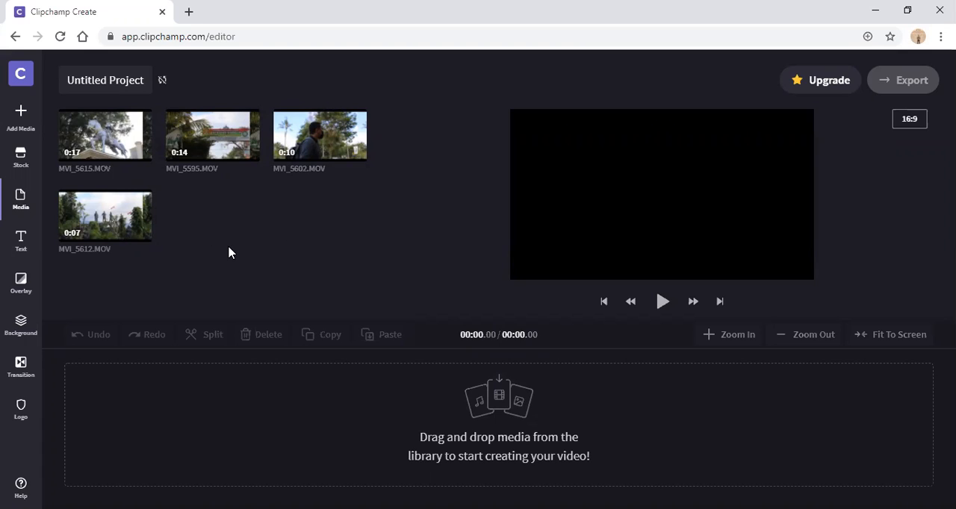
Step: Place MVI_5612.MOV at the start of the timeline and trim both its ends to a length of about 3.9 seconds
mouse_move(112, 217)
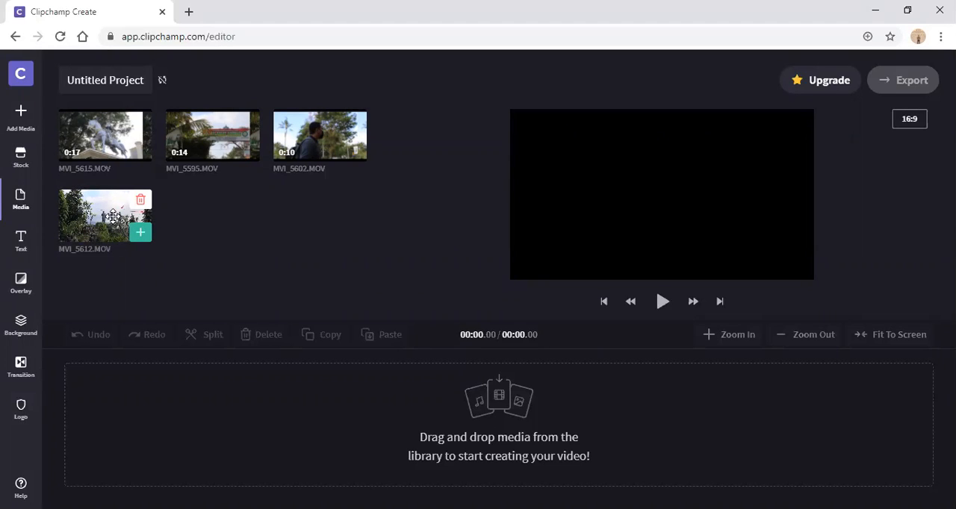
left_click_drag(112, 217, 171, 411)
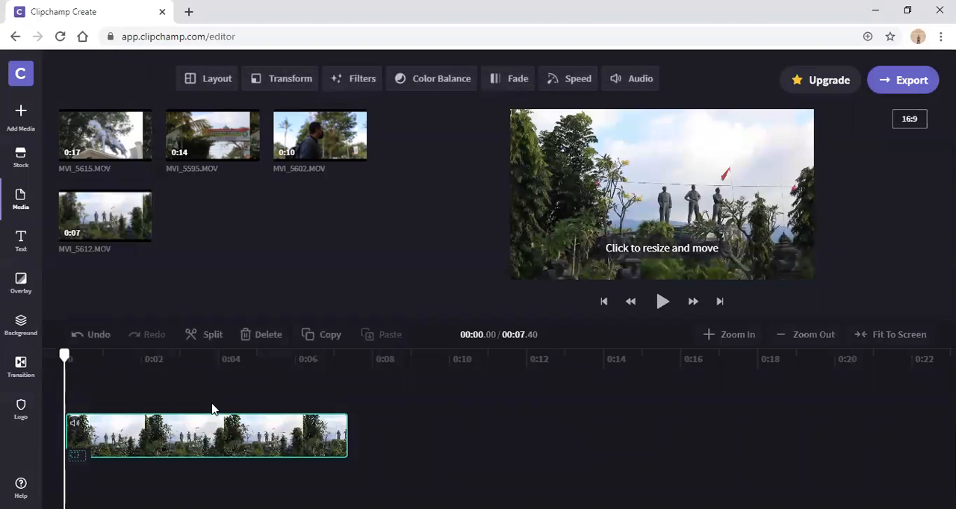
left_click_drag(70, 357, 109, 363)
left_click_drag(133, 362, 166, 359)
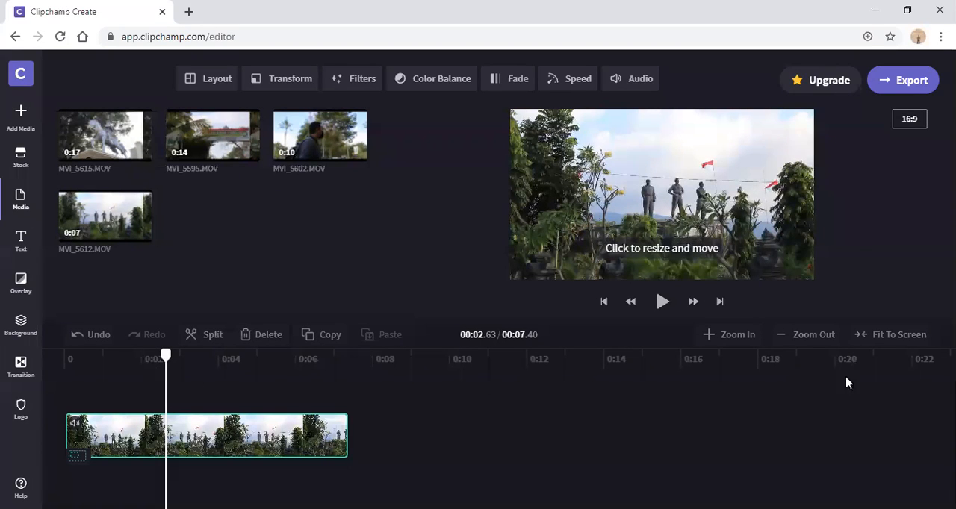
left_click_drag(86, 359, 76, 362)
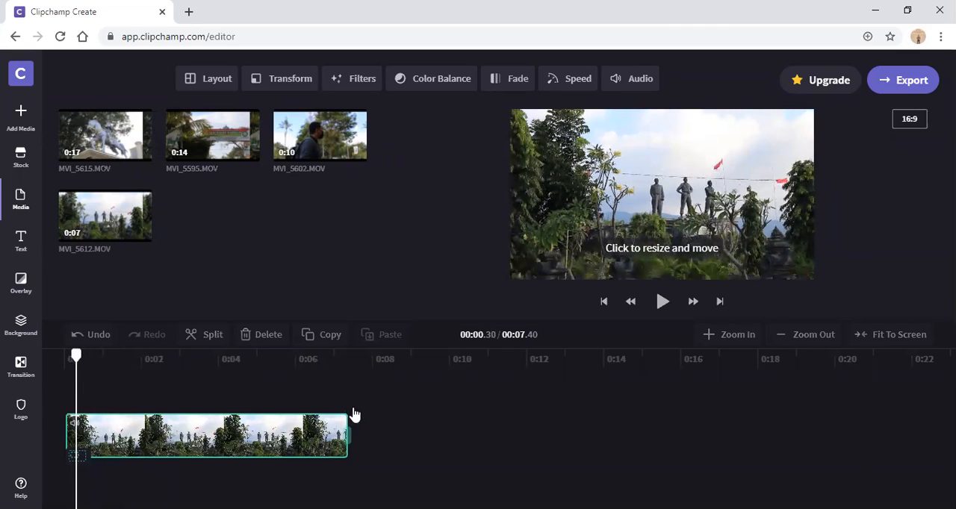
left_click(107, 358)
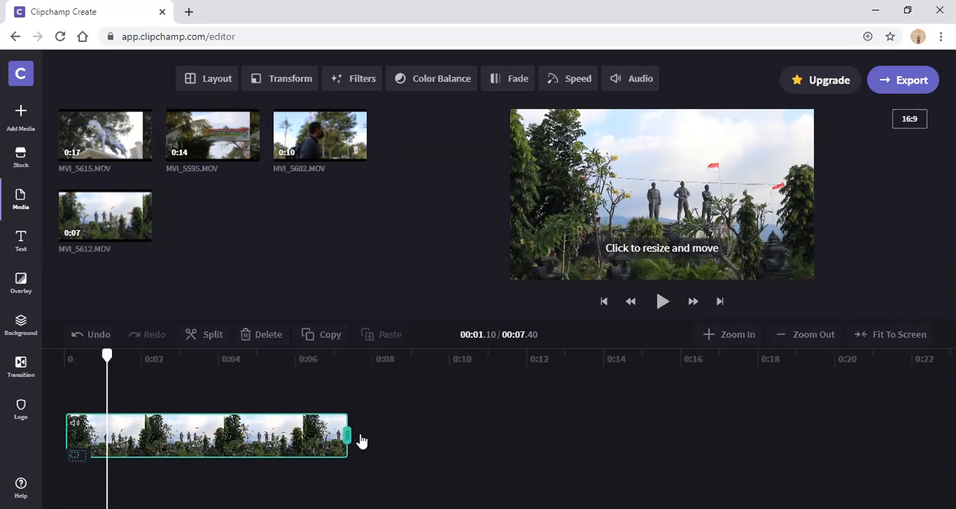
left_click_drag(108, 359, 155, 364)
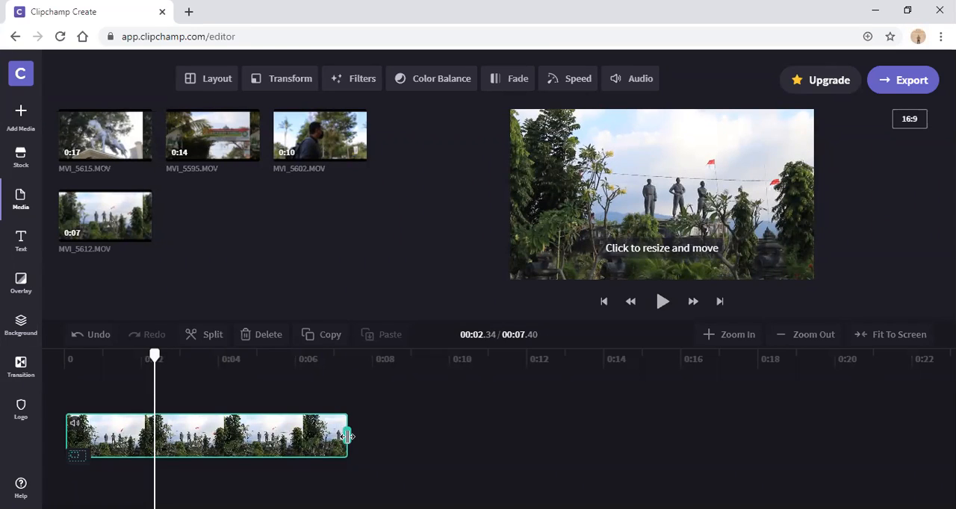
left_click_drag(347, 437, 311, 437)
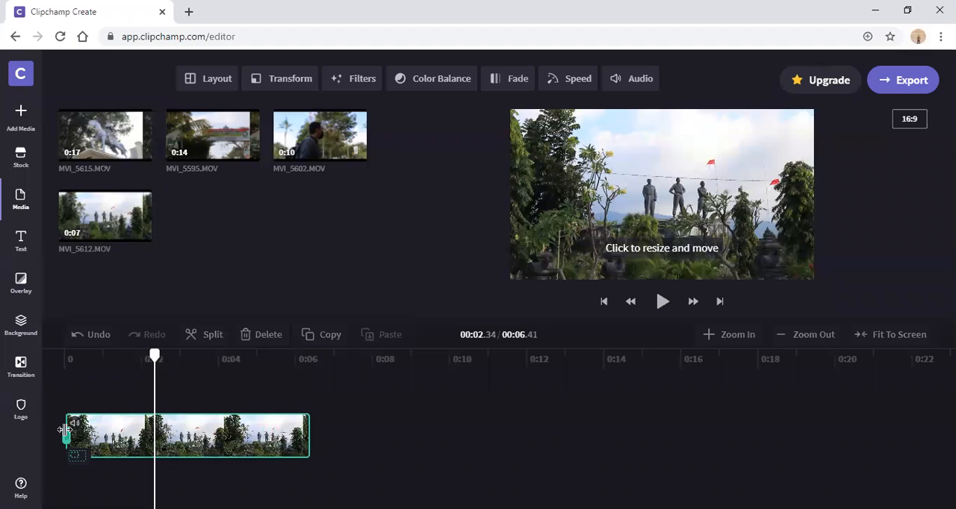
left_click_drag(64, 437, 165, 442)
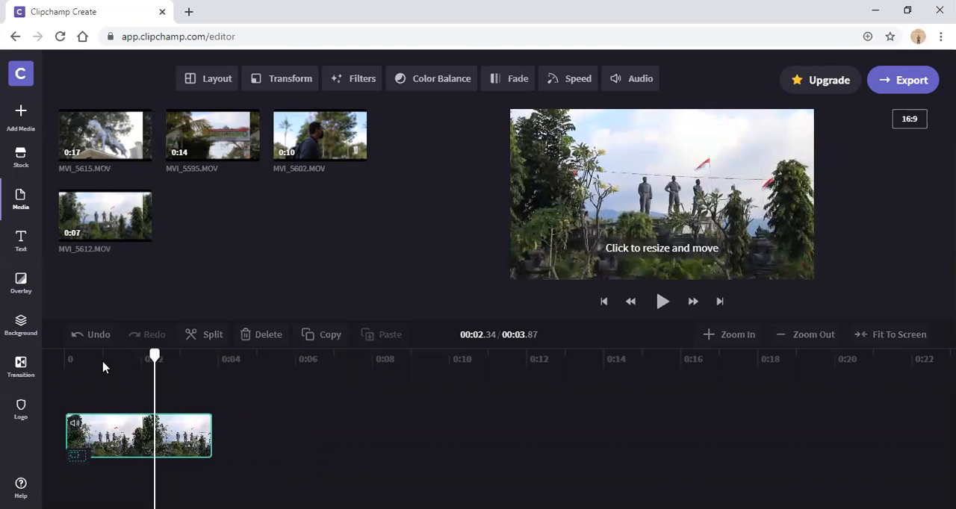
Step: Play back the trimmed MVI_5612 clip and mute its audio, returning the playhead to near the start
left_click(52, 380)
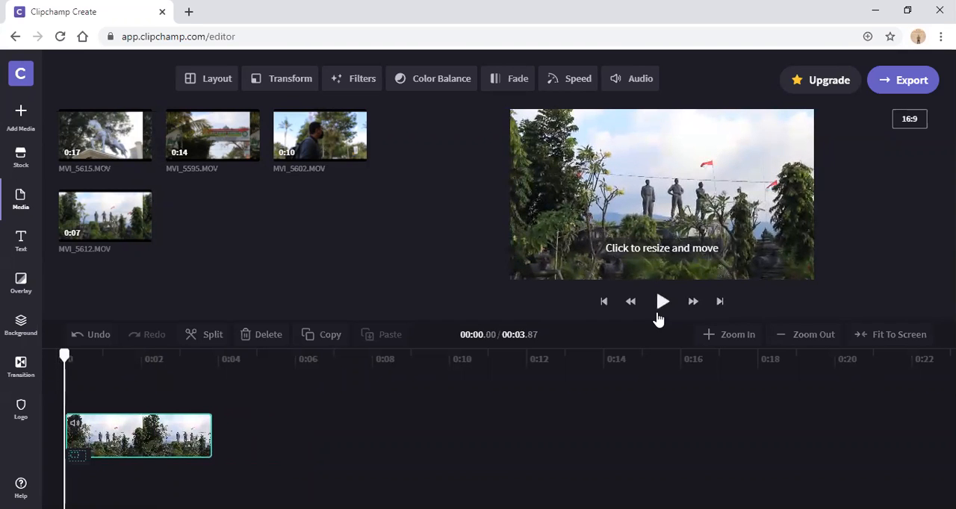
left_click_drag(66, 357, 102, 380)
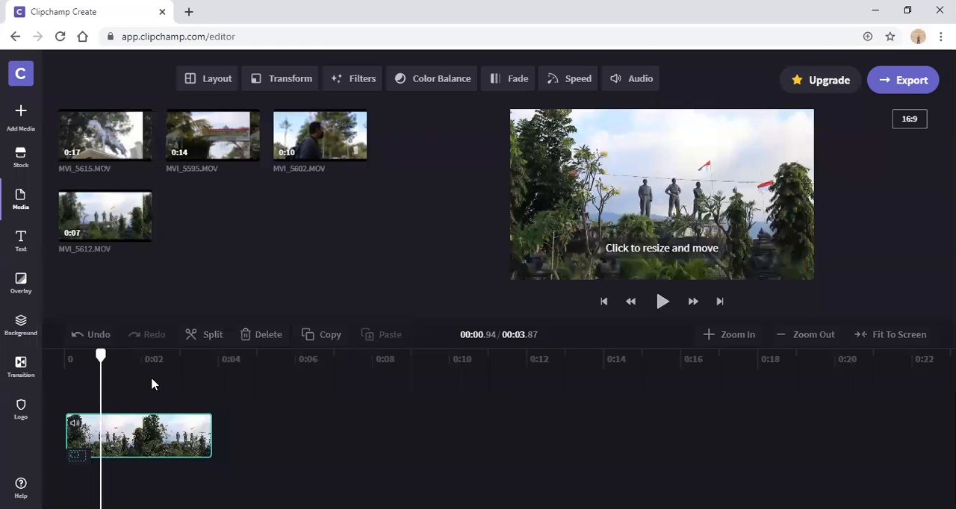
left_click_drag(99, 356, 88, 356)
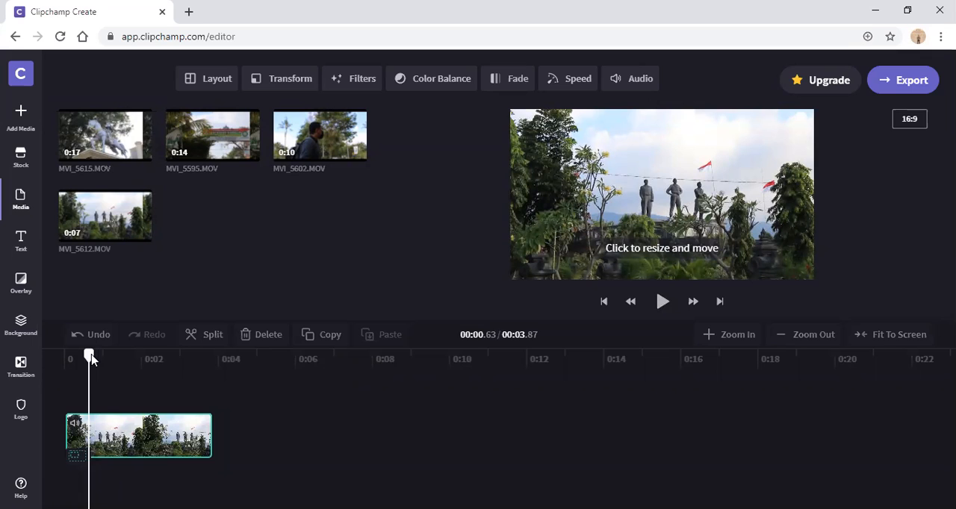
mouse_move(93, 358)
left_mouse_down()
mouse_move(106, 356)
mouse_move(78, 356)
left_mouse_up()
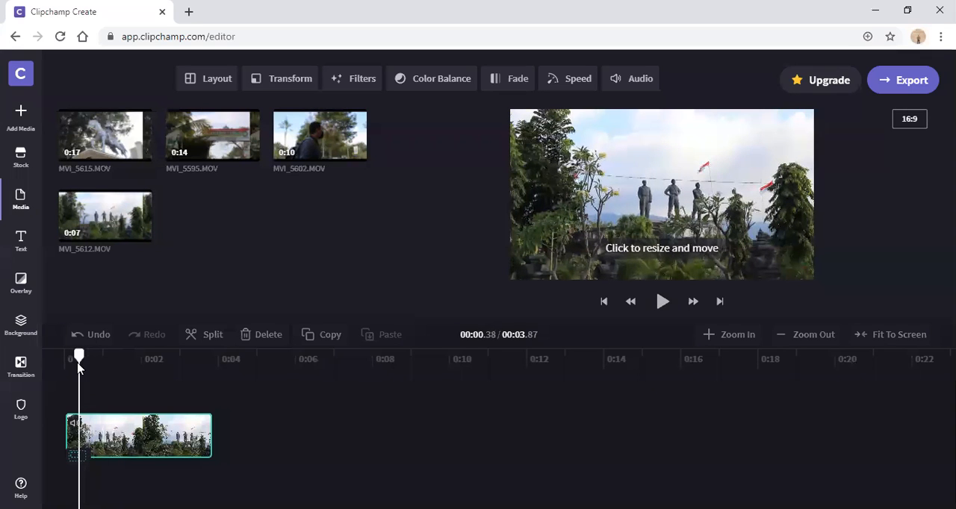
left_click(664, 303)
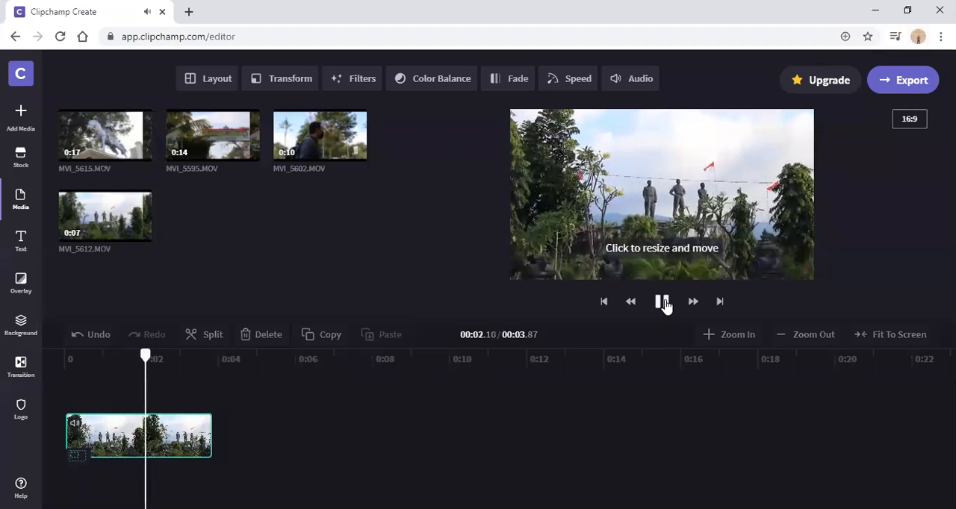
left_click(664, 303)
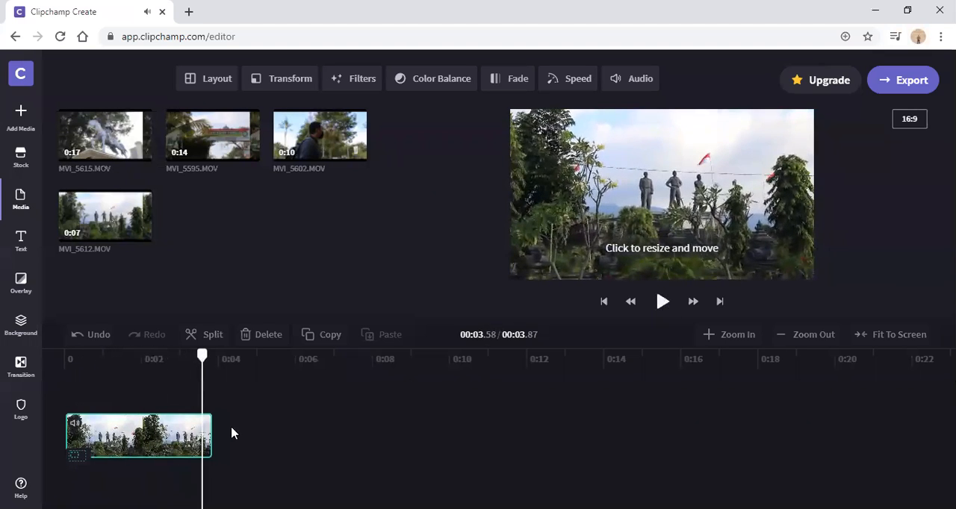
left_click_drag(138, 366, 71, 372)
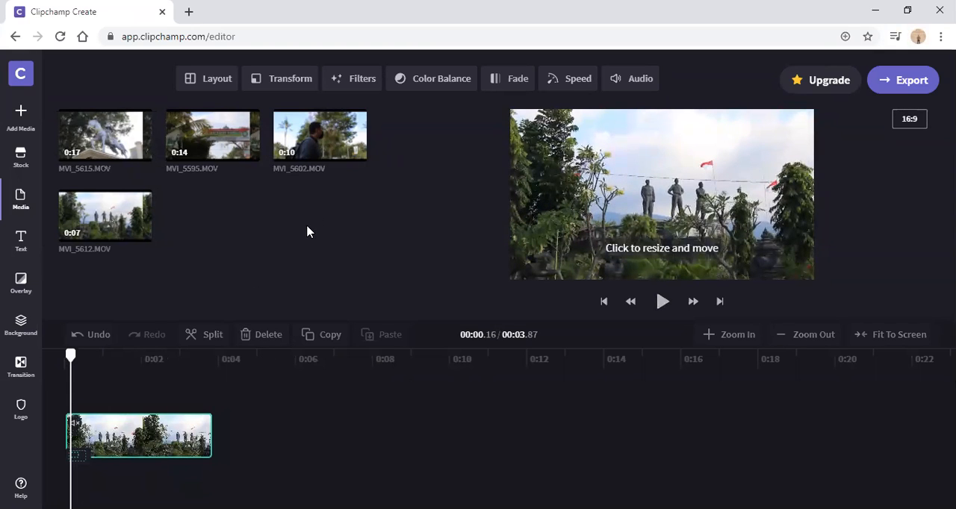
Step: Add MVI_5602.MOV directly after the first clip and trim its end so the timeline finishes at about 11.7 seconds
mouse_move(321, 144)
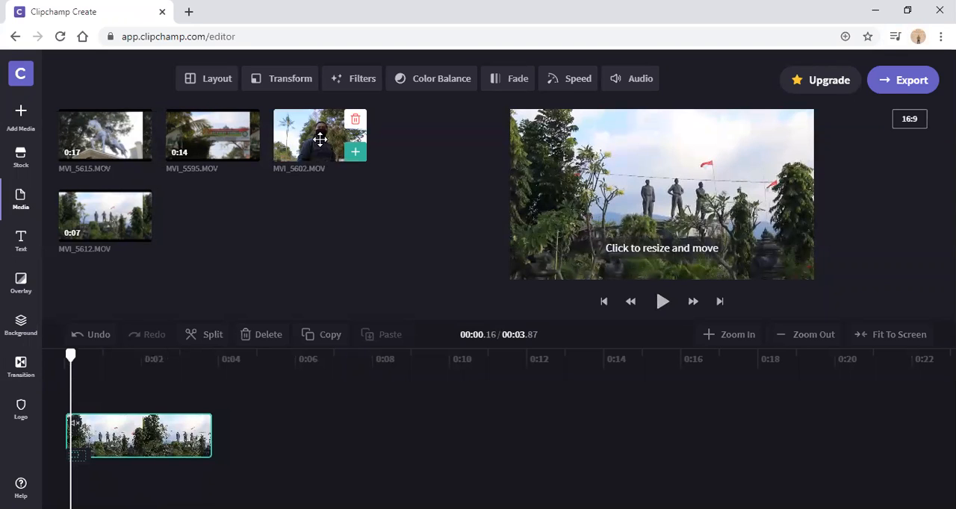
left_click_drag(320, 139, 268, 446)
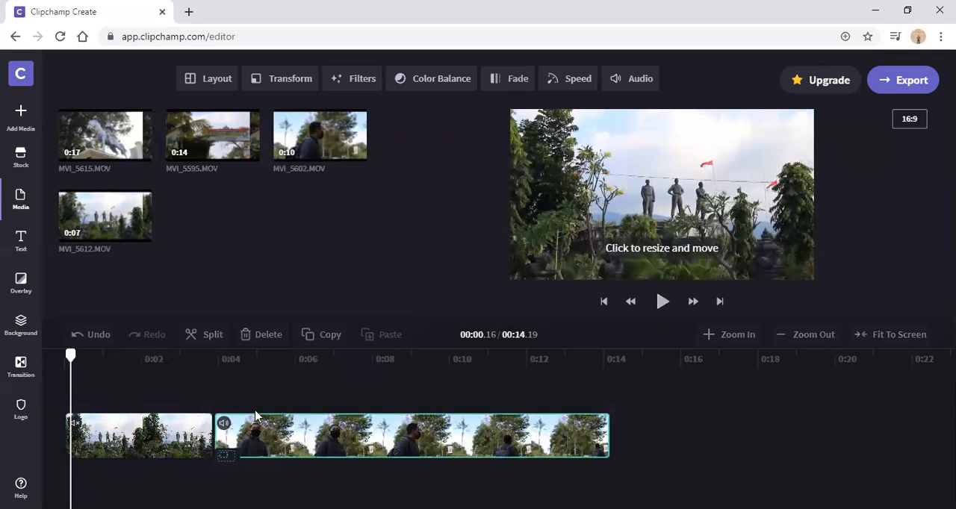
left_click_drag(234, 358, 506, 388)
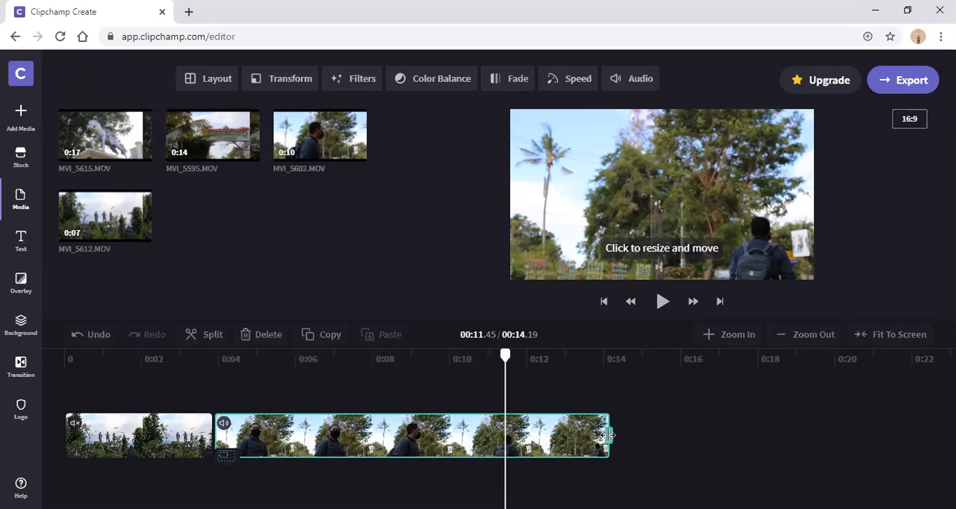
left_click_drag(607, 435, 511, 435)
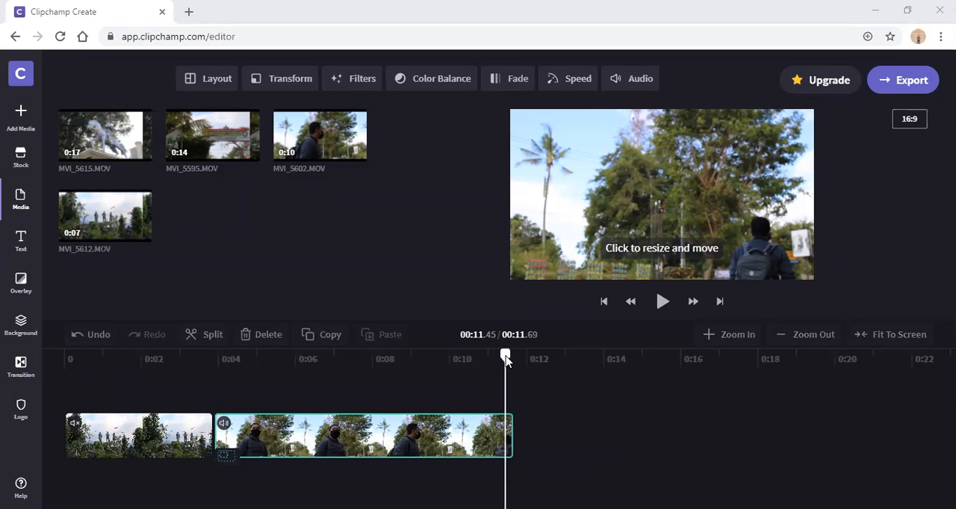
left_click_drag(504, 356, 239, 380)
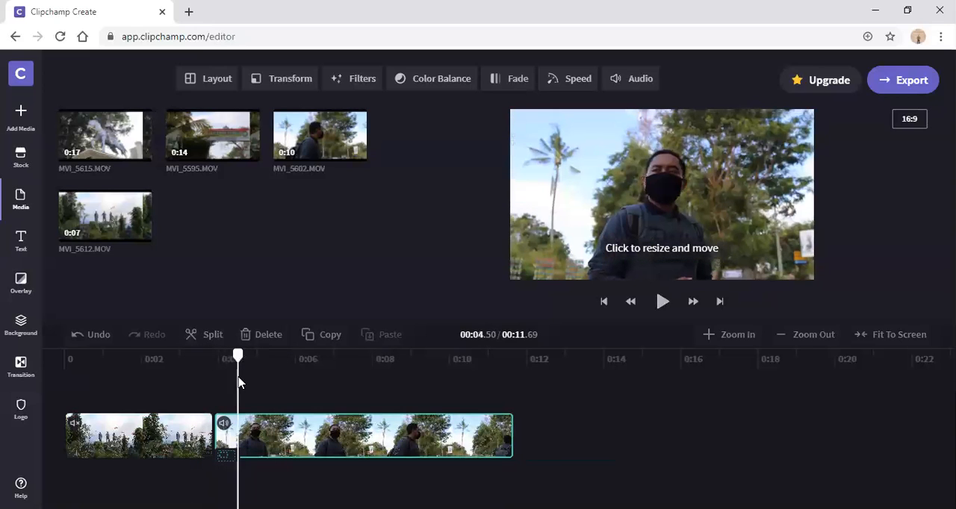
left_click(343, 360)
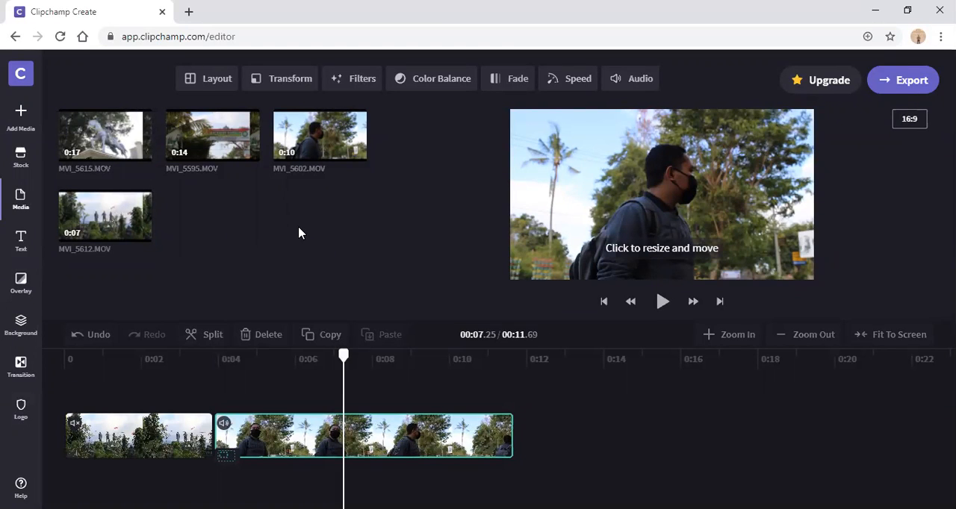
Step: Append MVI_5615.MOV as the third clip and trim its start and end so the timeline finishes at about 17.1 seconds
mouse_move(95, 134)
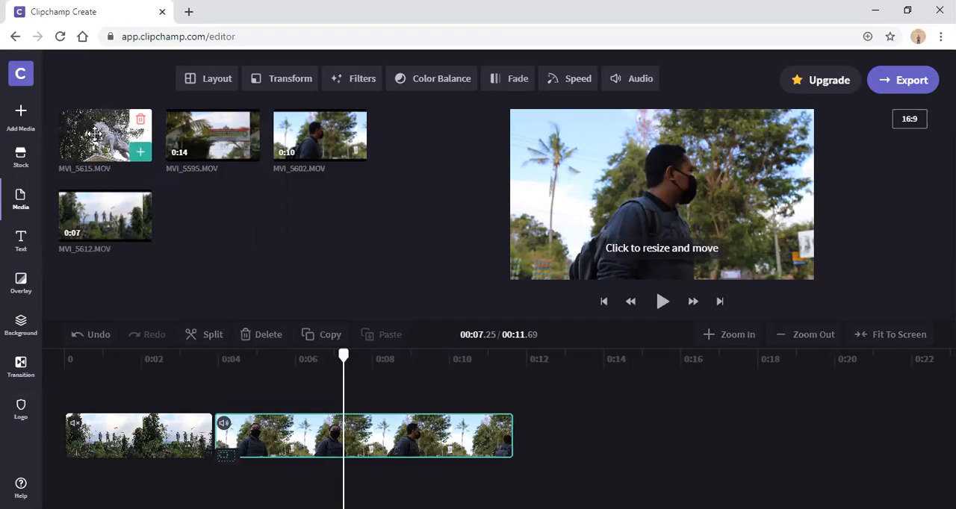
left_click(140, 152)
left_click(542, 372)
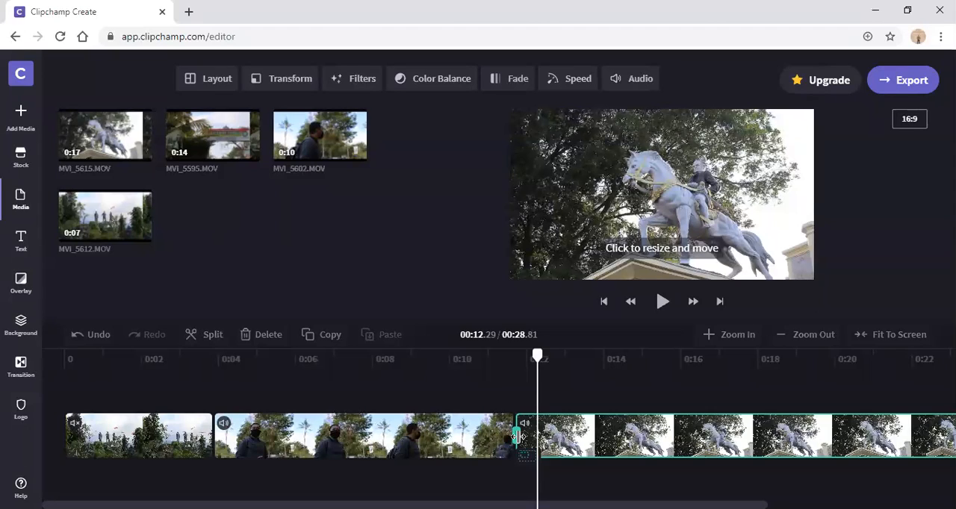
left_click_drag(518, 437, 910, 430)
left_click_drag(780, 434, 721, 436)
left_click(608, 366)
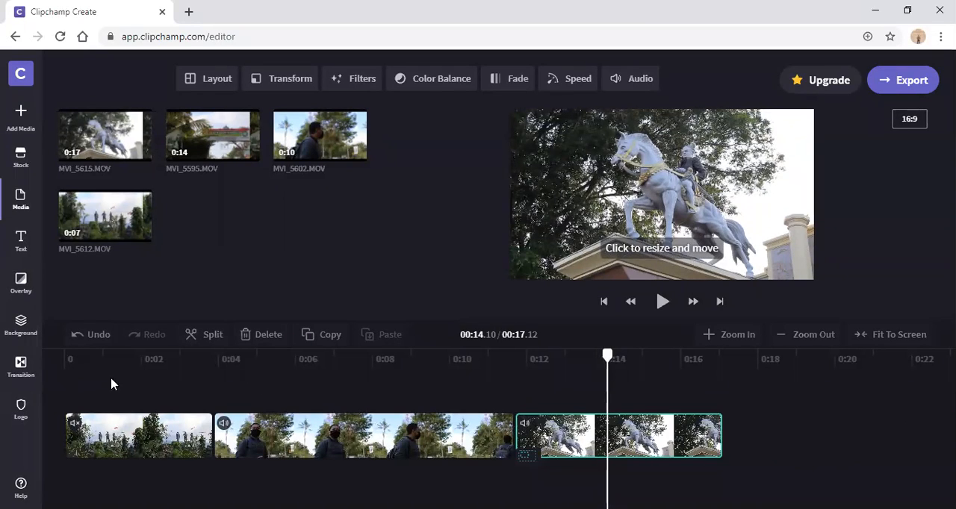
Step: Play the sequence from the beginning and mute the audio of the second and third clips
left_click(74, 361)
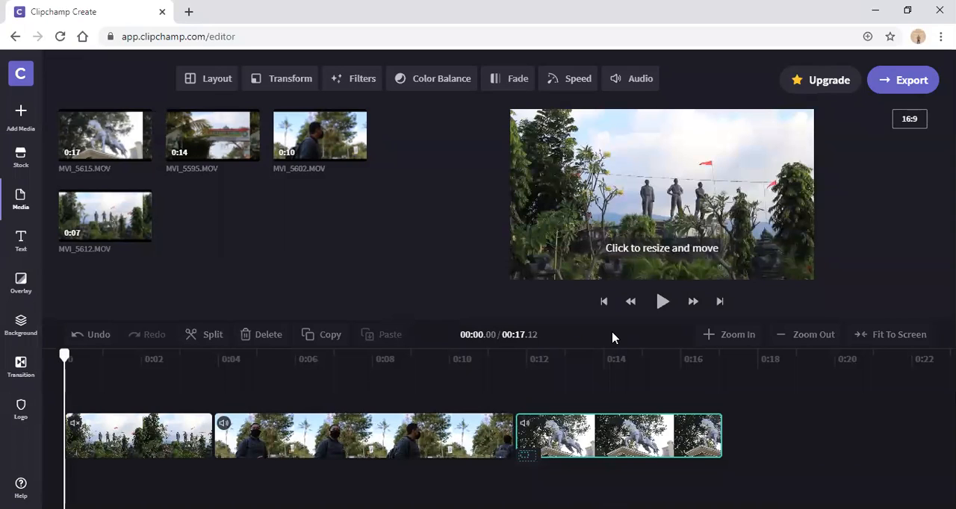
left_click(662, 303)
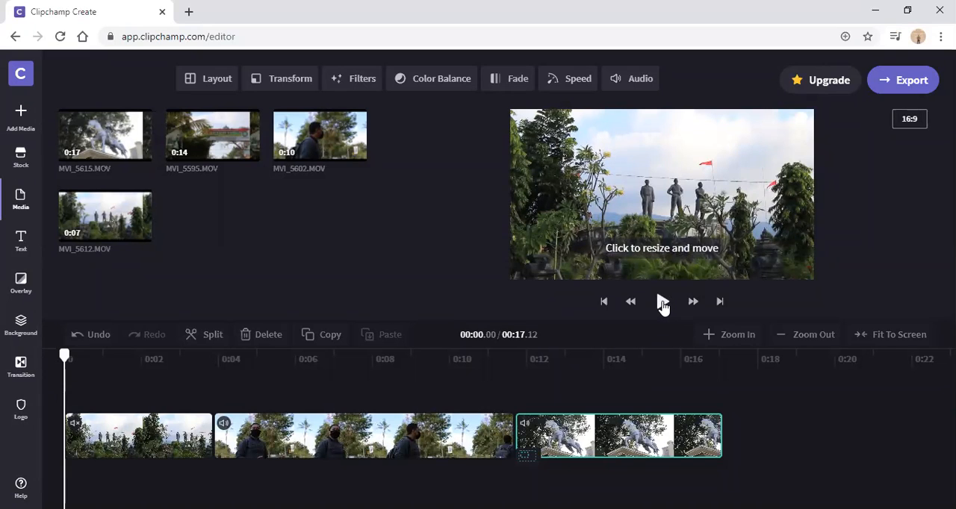
left_click(224, 423)
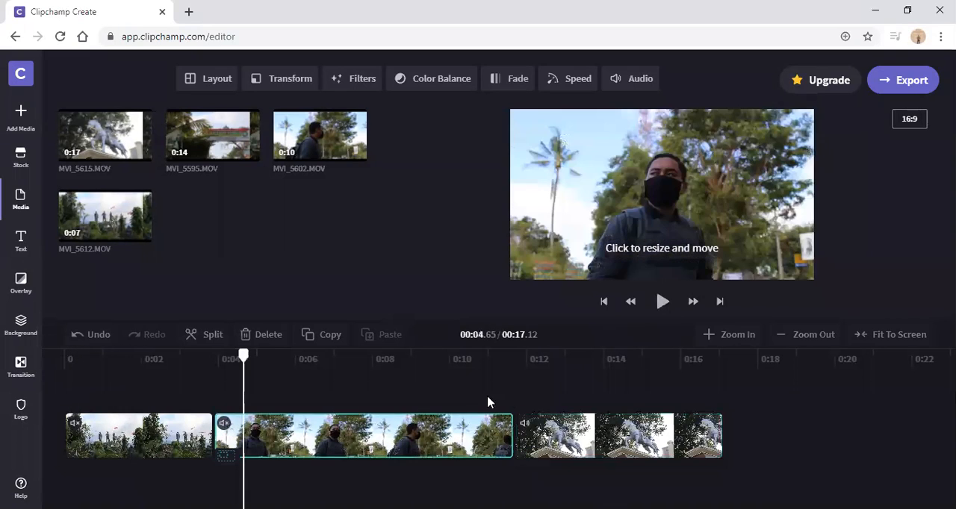
left_click(523, 424)
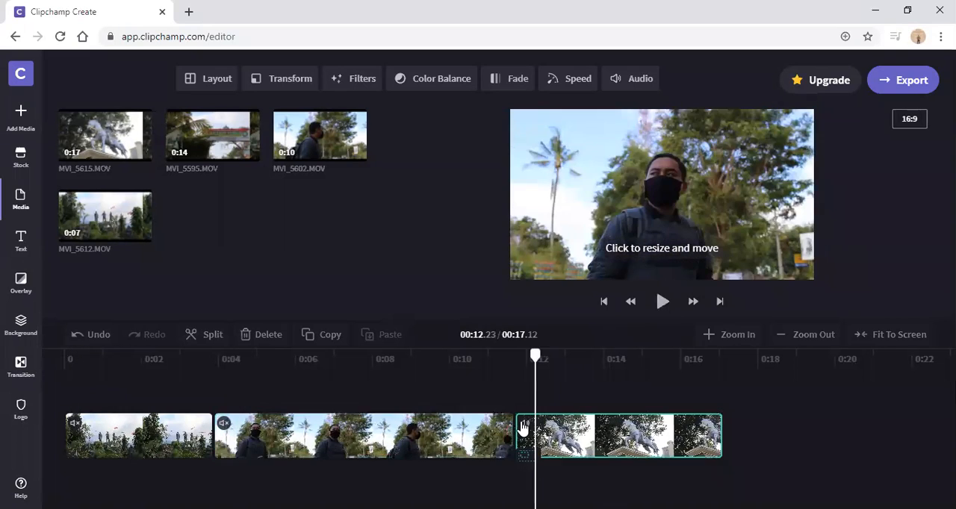
Step: Play the three-clip sequence from the beginning and return the playhead to the start
left_click(115, 379)
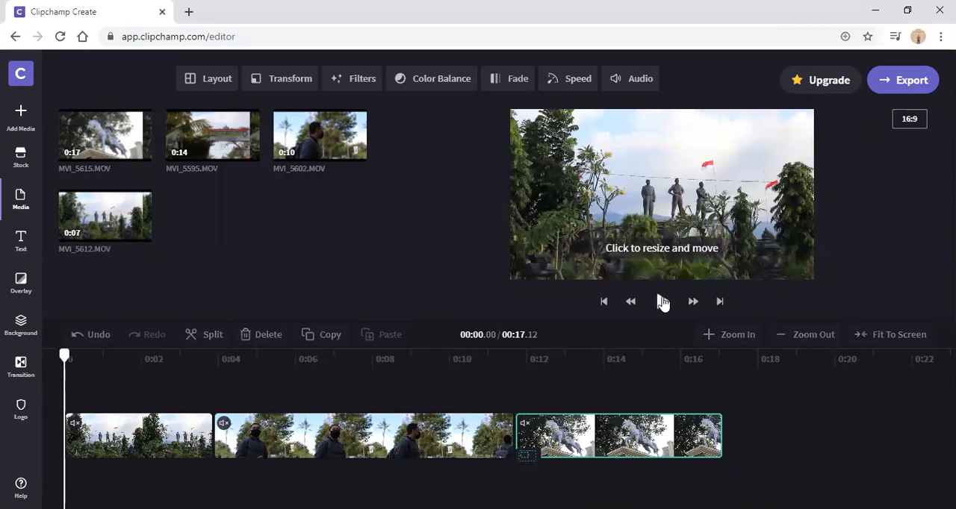
left_click(662, 301)
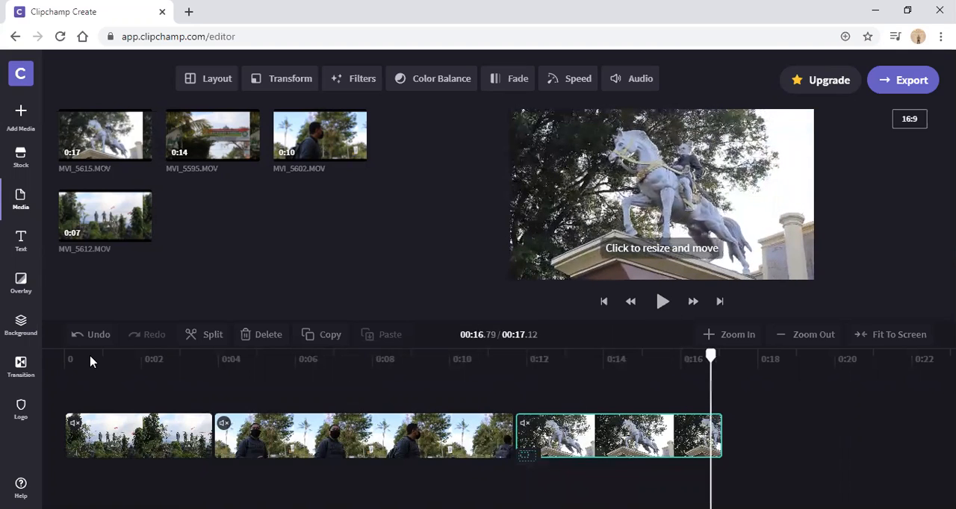
left_click(64, 356)
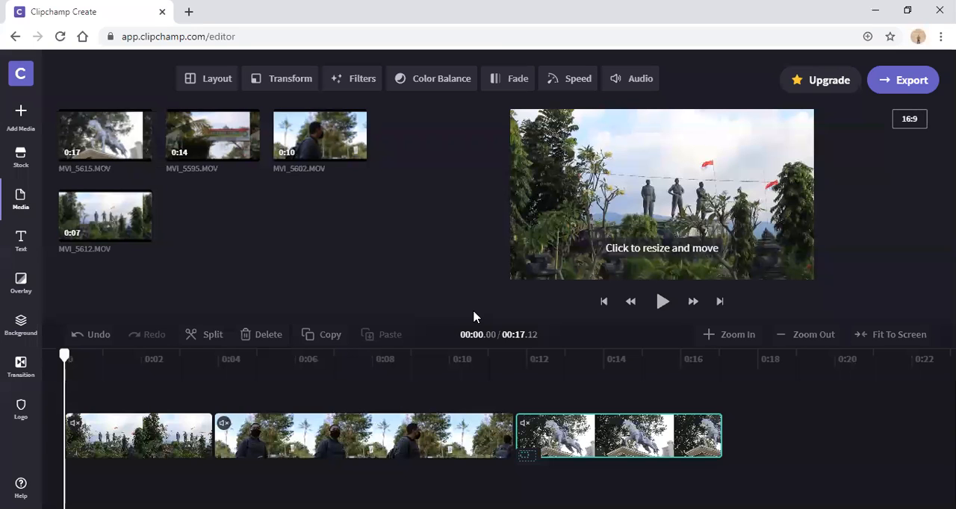
Step: Preview the cut between the first and second clips by playing and scrubbing the timeline around it
left_click(184, 361)
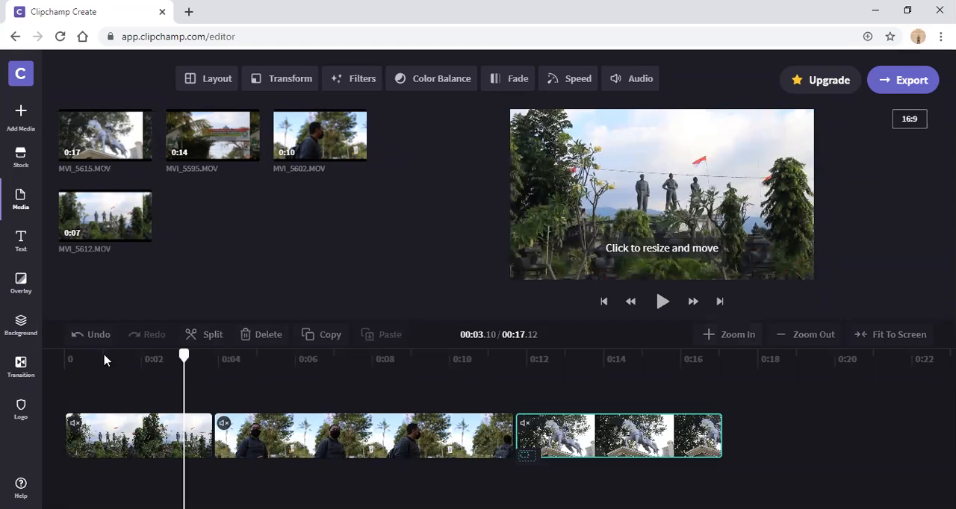
left_click(153, 360)
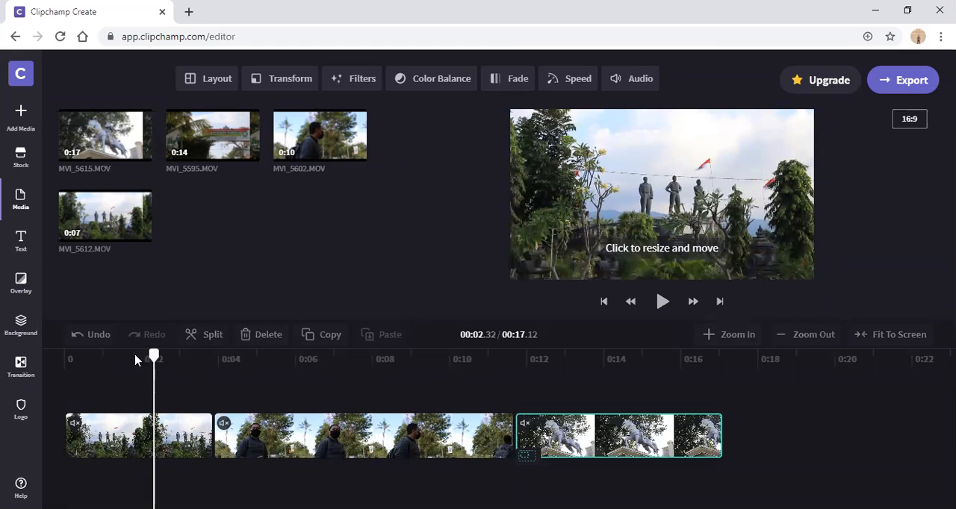
left_click(137, 357)
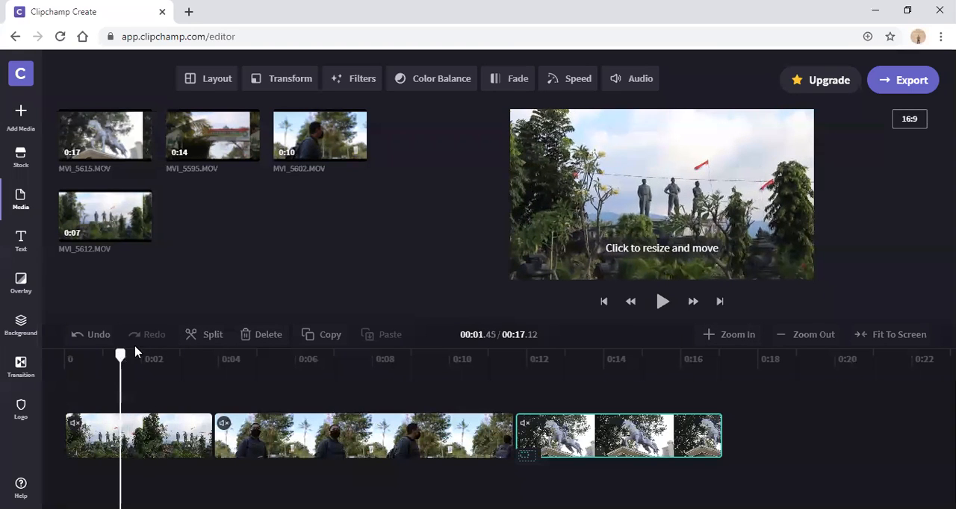
left_click(662, 302)
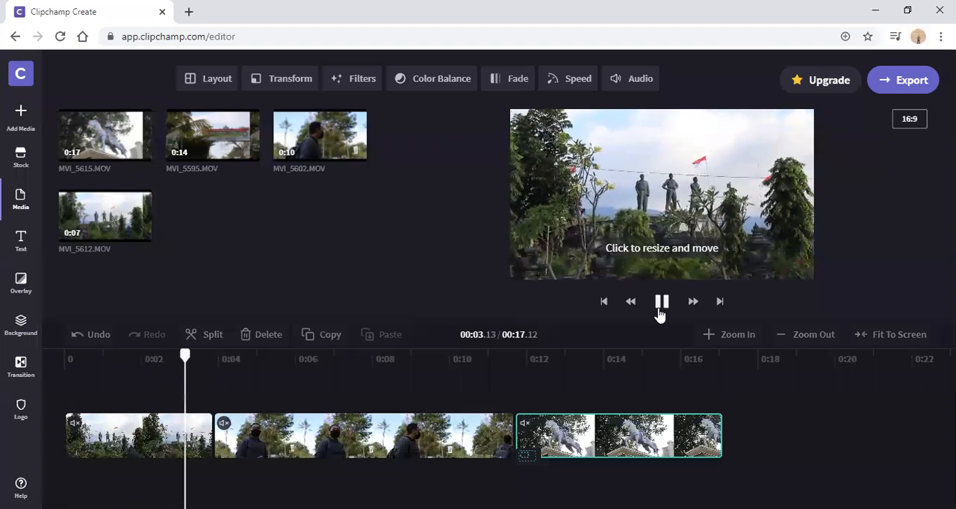
left_click(661, 302)
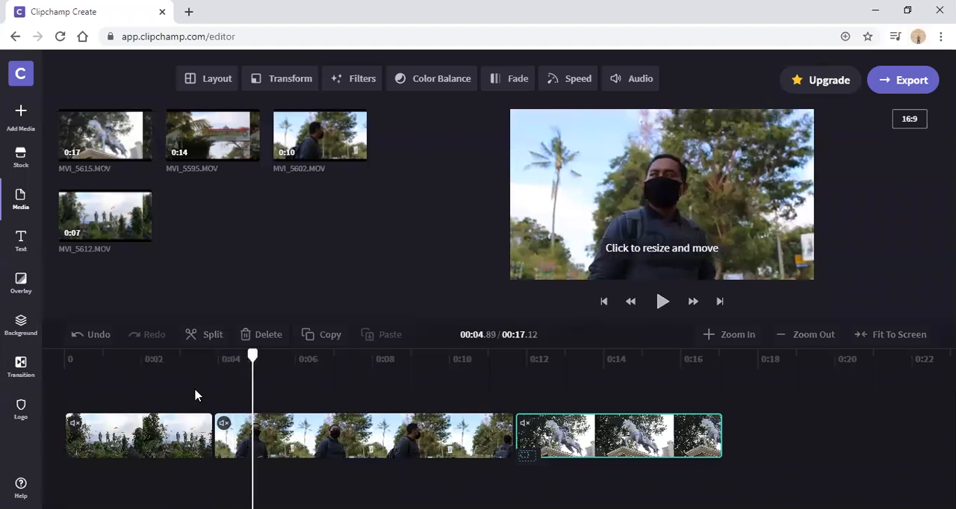
left_click(166, 358)
left_click_drag(189, 367, 240, 367)
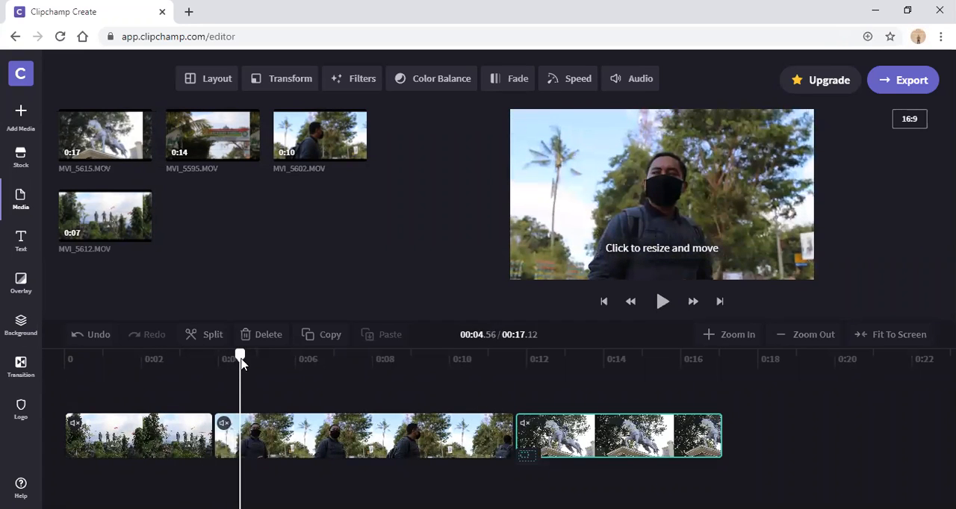
left_click(160, 361)
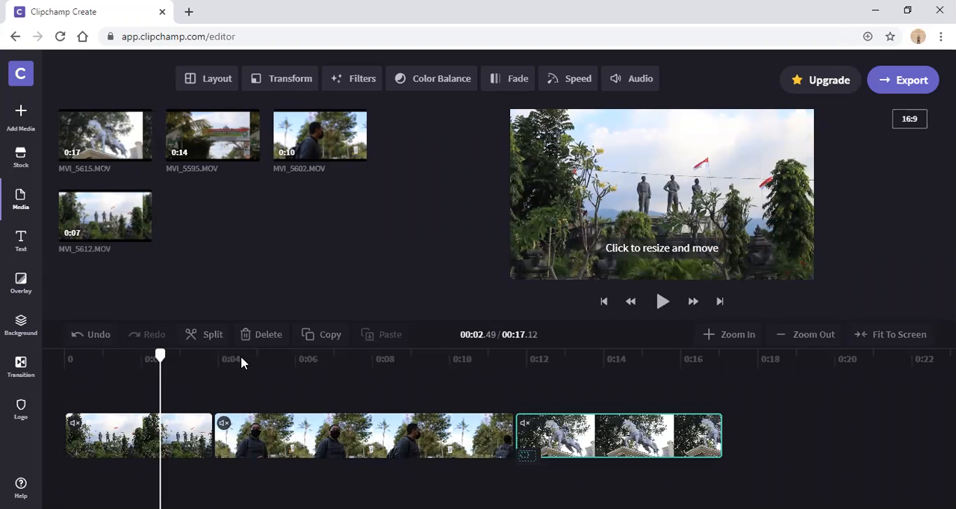
Step: Browse the available transitions and add Wipe Right between the first and second clips
left_click(159, 451)
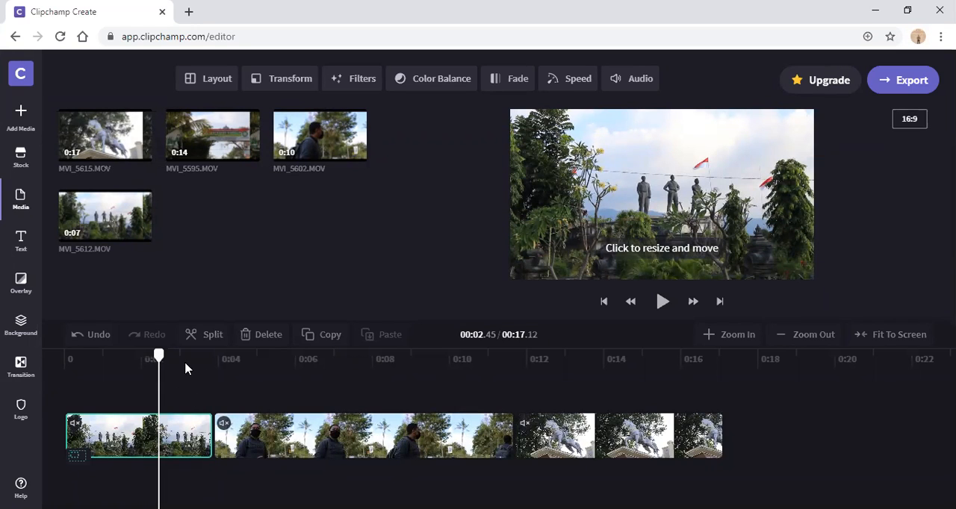
left_click(21, 364)
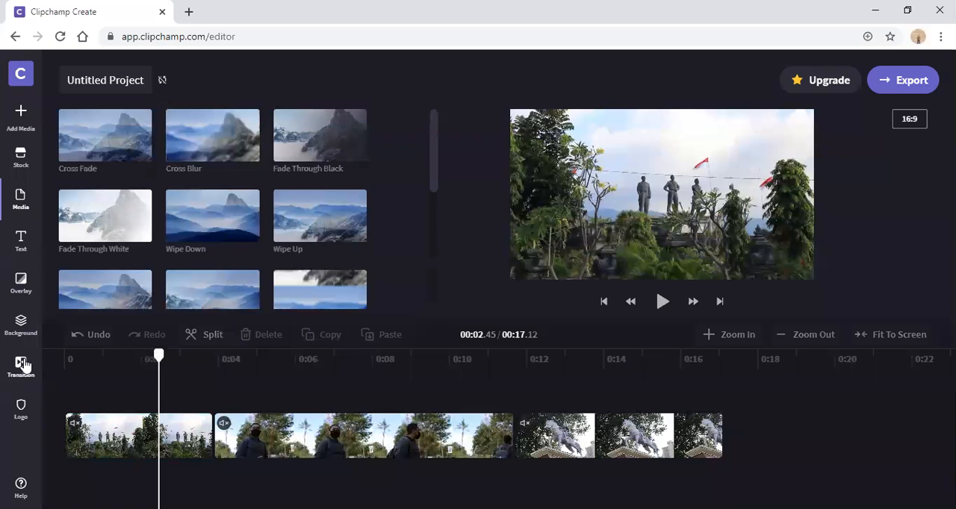
scroll(412, 206, "down", 5)
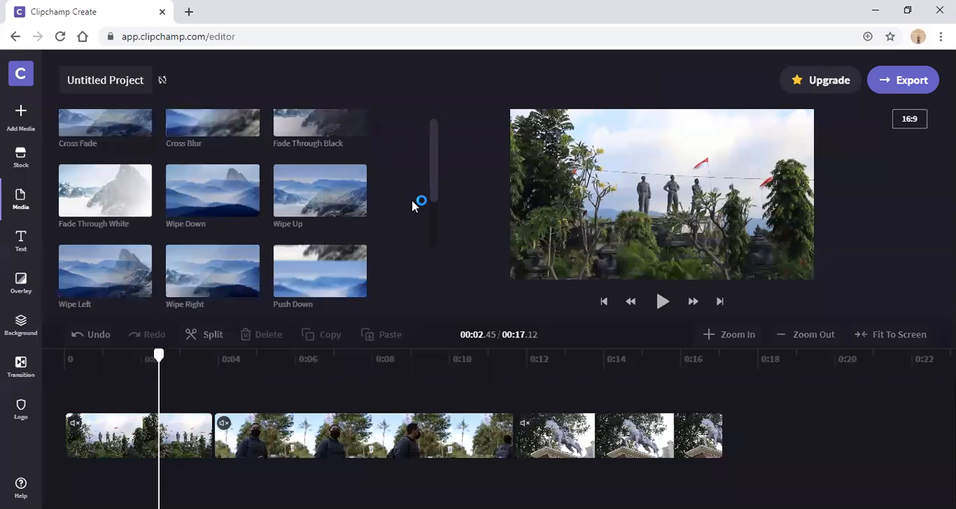
scroll(412, 206, "up", 5)
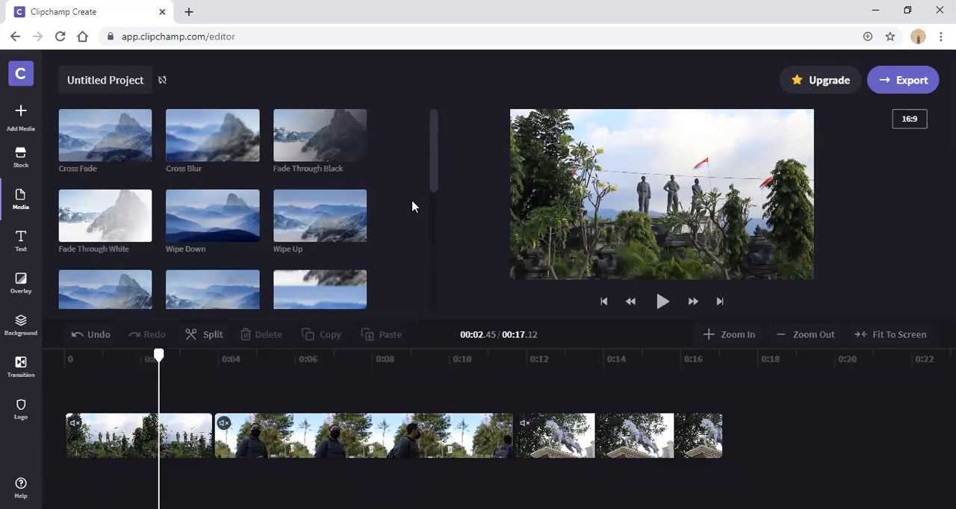
scroll(412, 206, "down", 4)
scroll(412, 206, "up", 4)
scroll(410, 201, "down", 1)
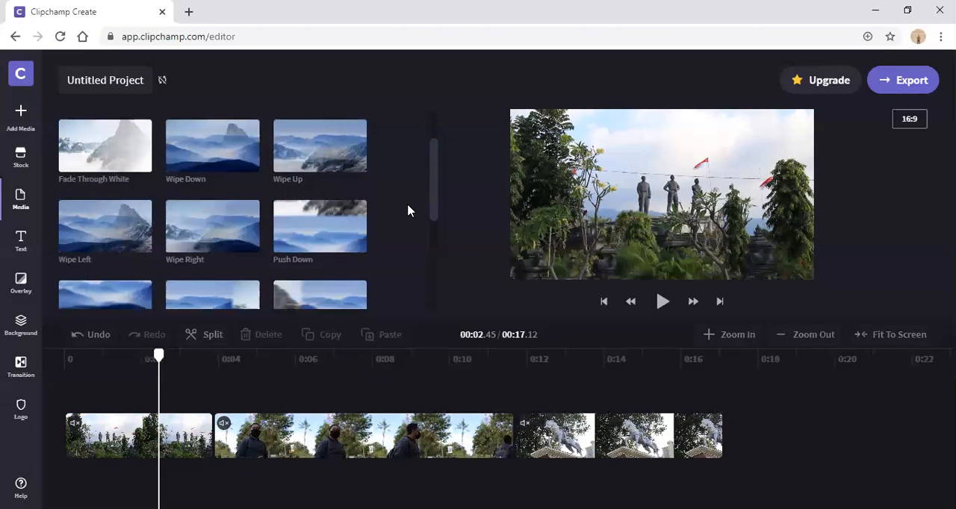
scroll(408, 211, "up", 1)
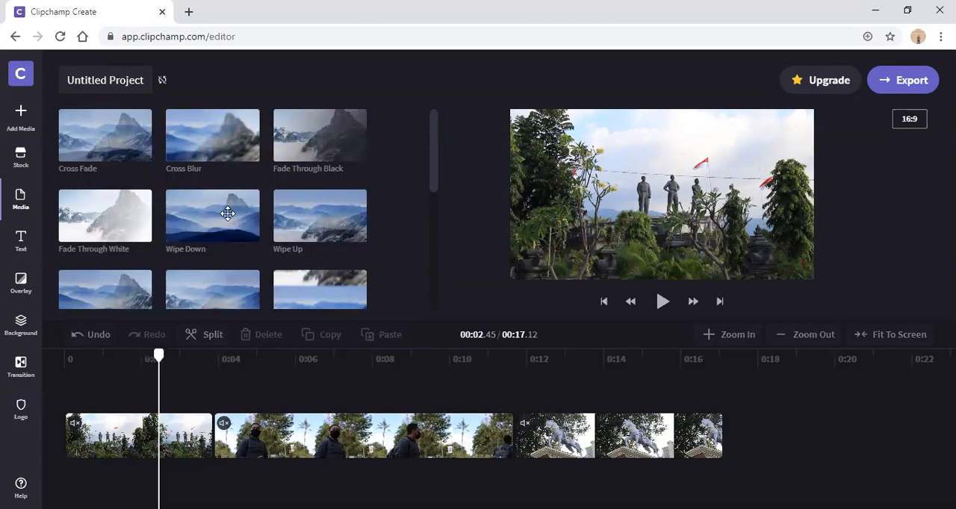
scroll(397, 185, "down", 2)
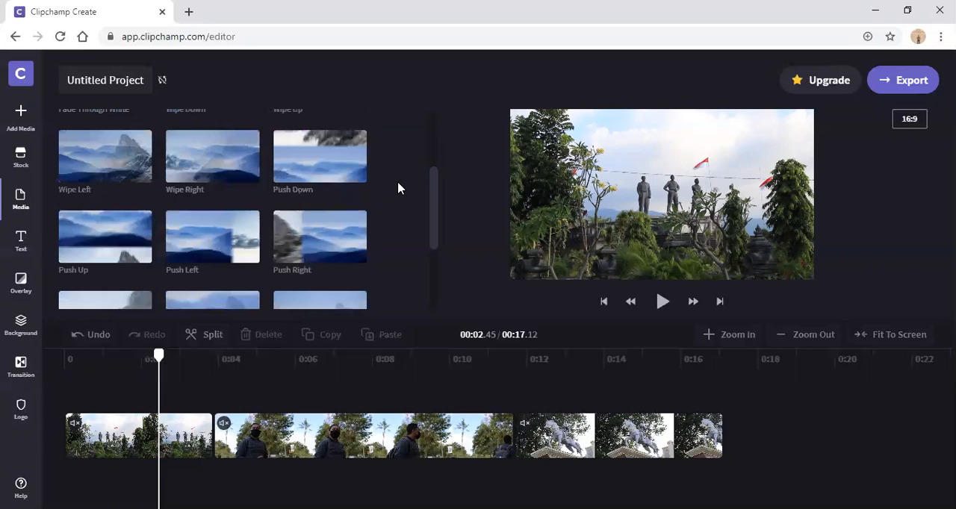
scroll(397, 186, "up", 1)
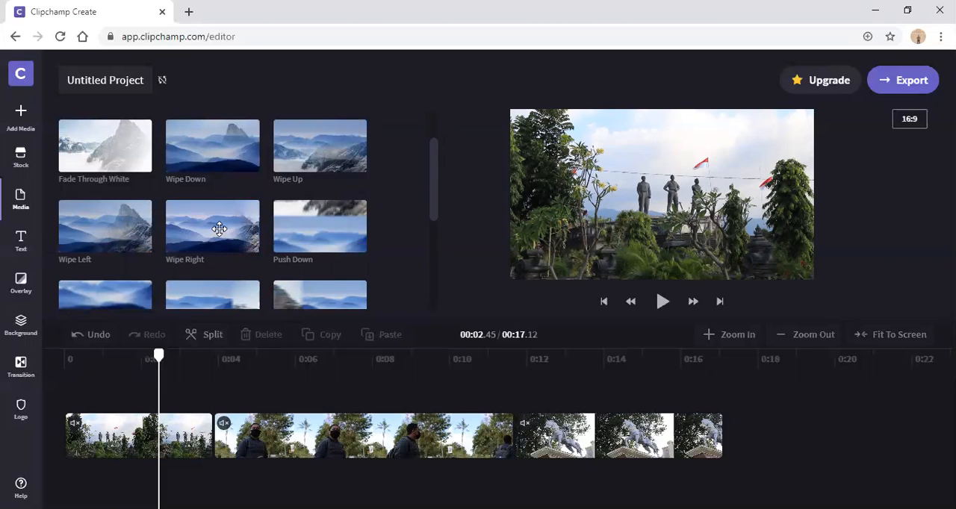
left_click_drag(219, 229, 212, 451)
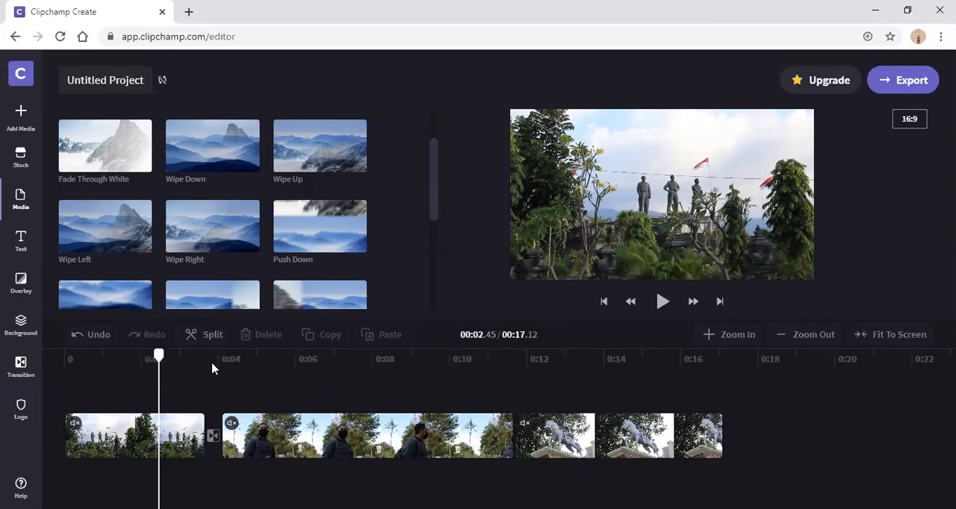
Step: Play the first clip from near its start through the Wipe Right transition, then scrub back to just before the transition
left_click_drag(179, 361, 123, 359)
left_click(69, 359)
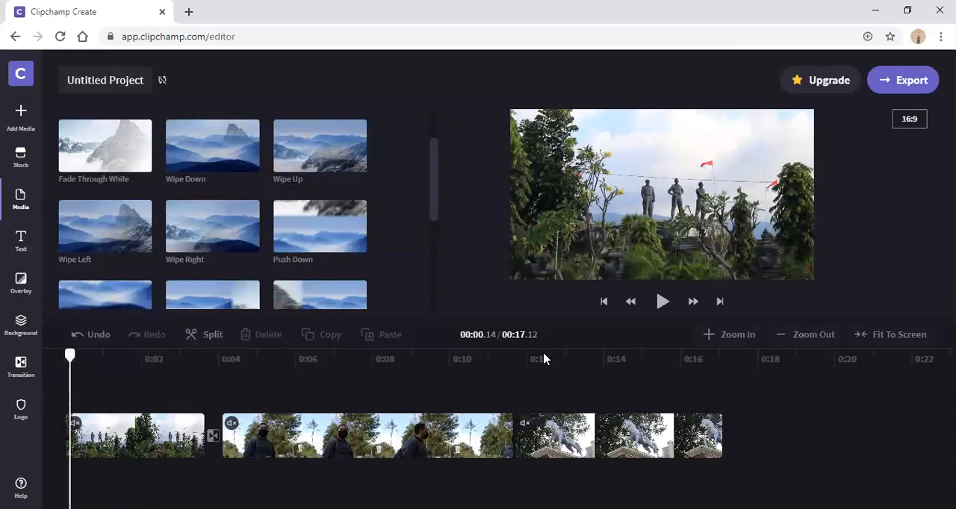
left_click(662, 301)
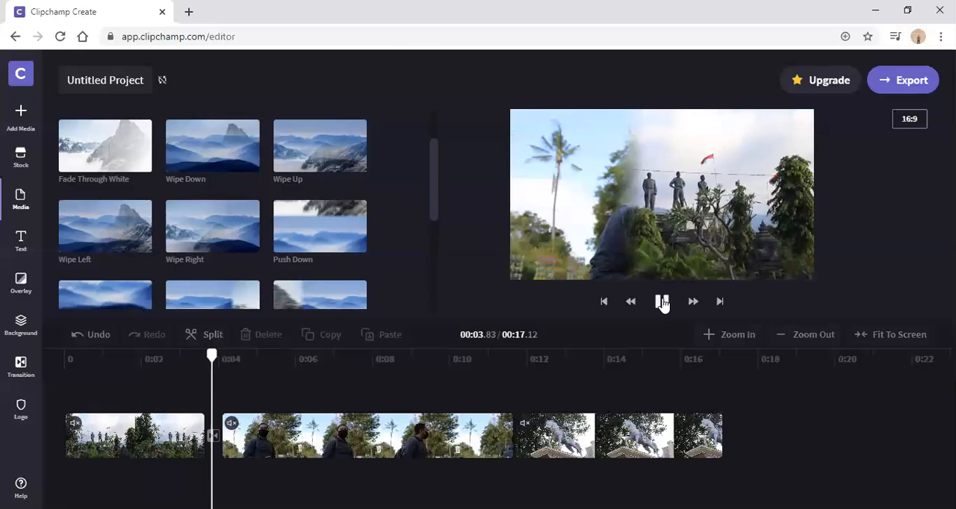
left_click(662, 301)
mouse_move(190, 365)
left_mouse_down()
mouse_move(179, 358)
mouse_move(195, 358)
left_mouse_up()
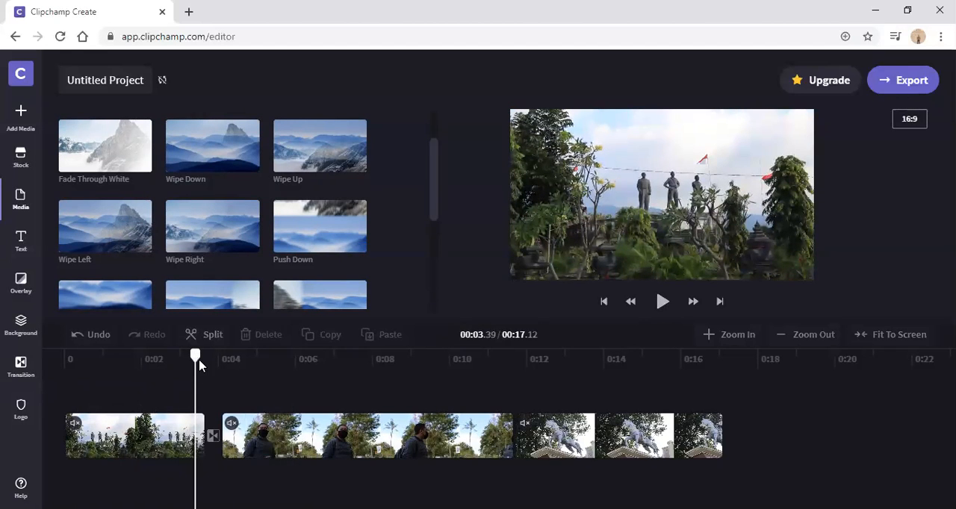
left_click_drag(197, 358, 188, 375)
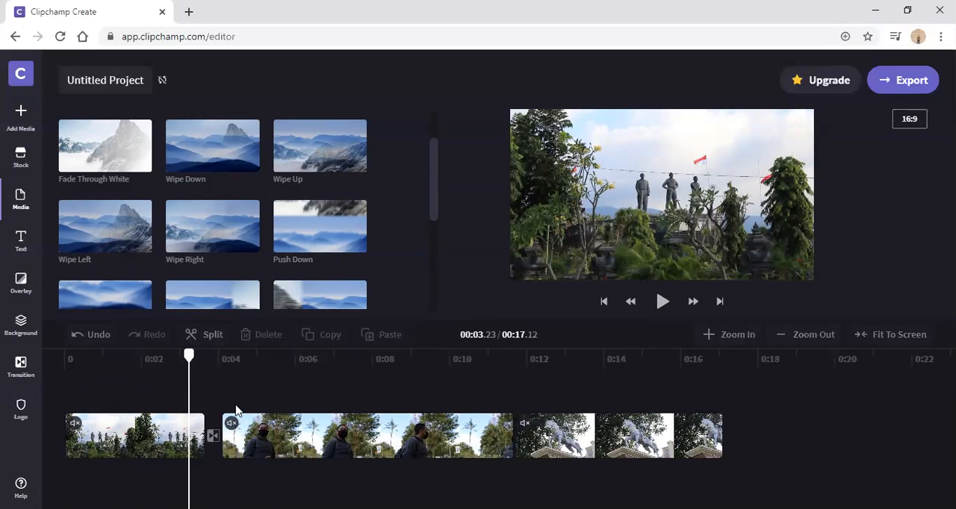
Step: Add the Push Left transition between the second and third clips
left_click(340, 366)
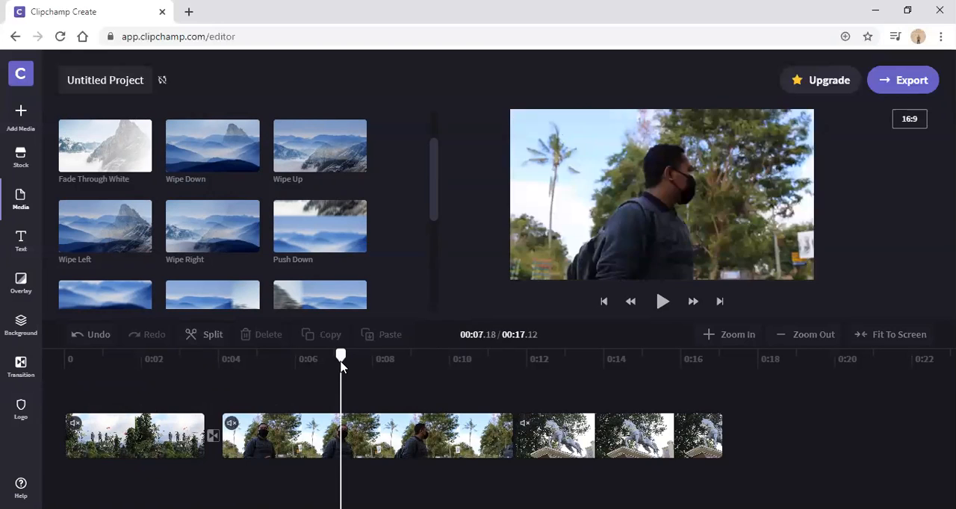
left_click_drag(433, 366, 469, 366)
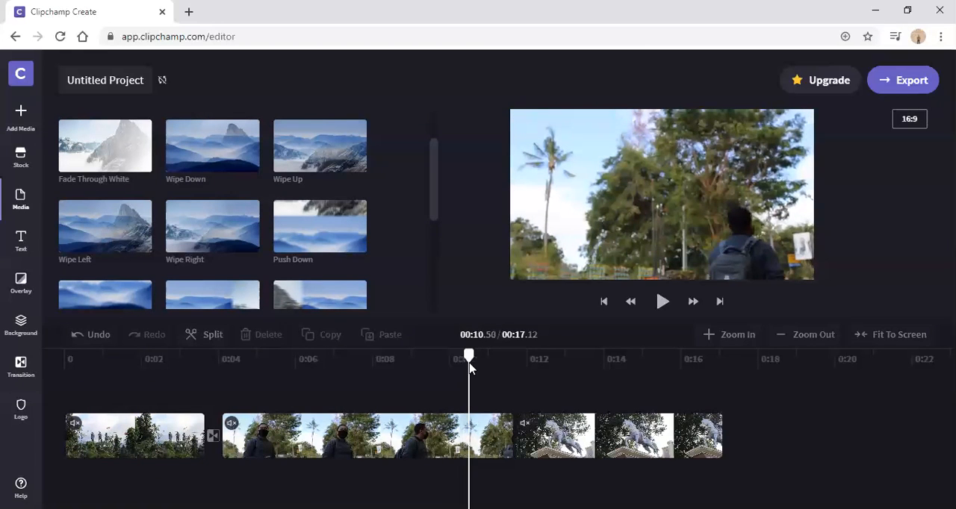
left_click(472, 433)
left_click(567, 433)
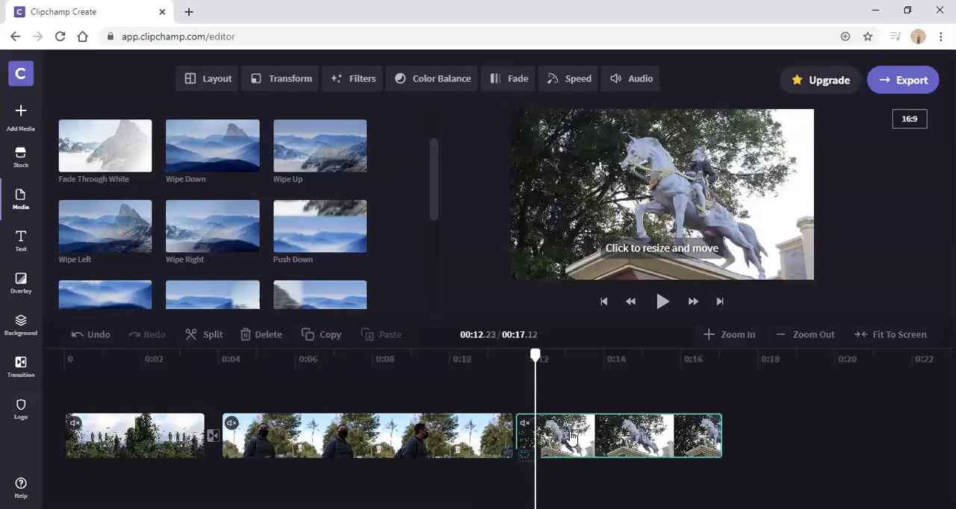
left_click(485, 364)
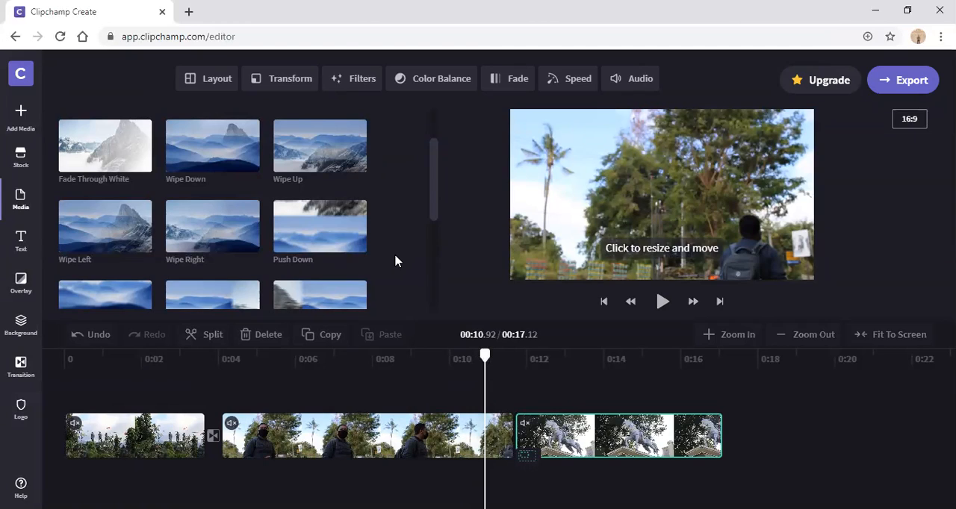
scroll(396, 260, "down", 2)
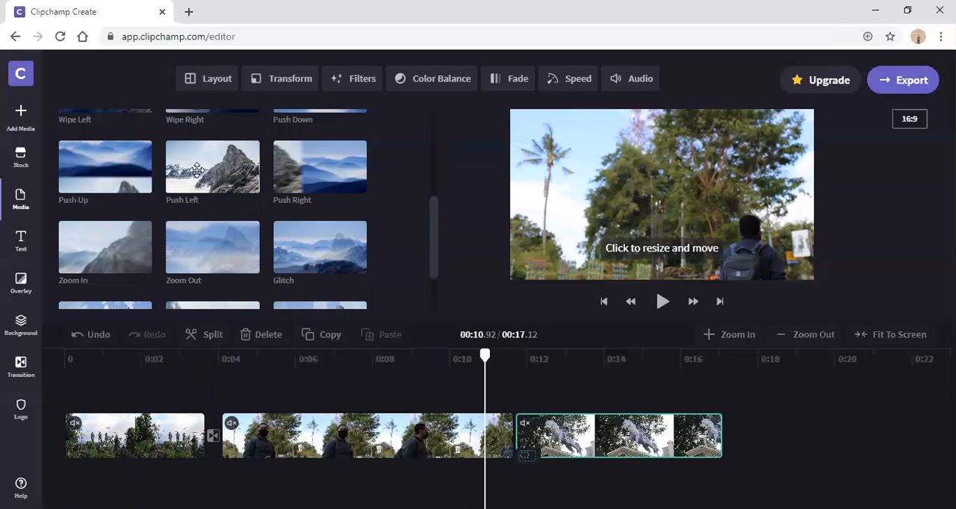
left_click_drag(197, 170, 513, 436)
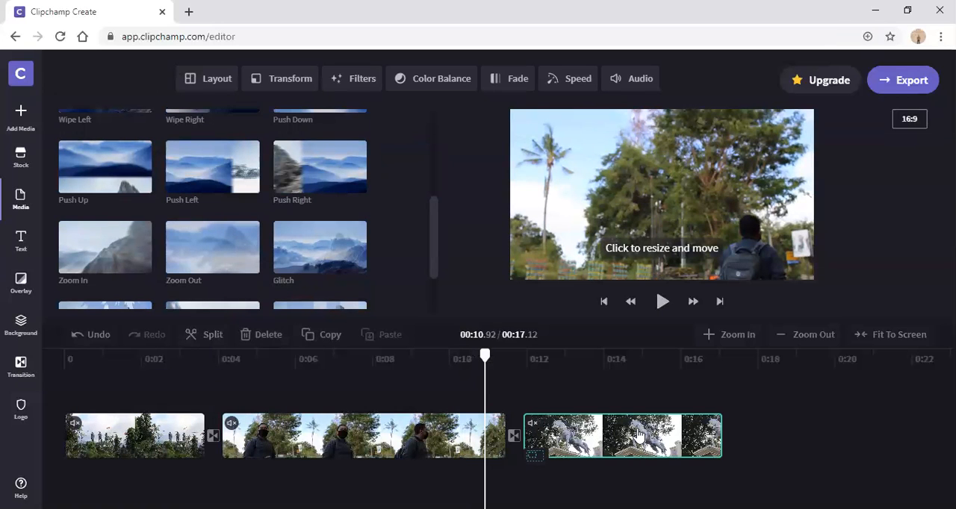
Step: Play the end of the second clip through the Push Left transition and return the playhead to the start
left_click_drag(511, 366, 475, 366)
left_click(662, 302)
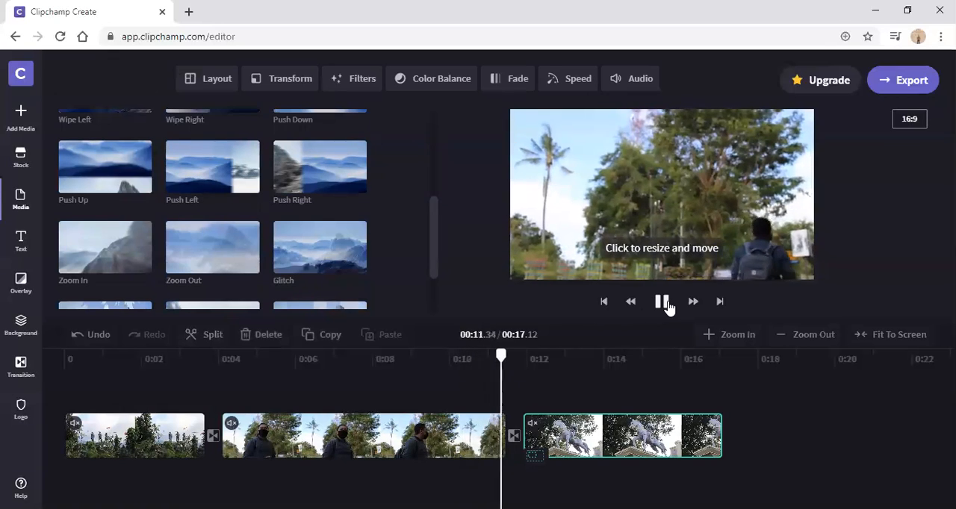
left_click(664, 303)
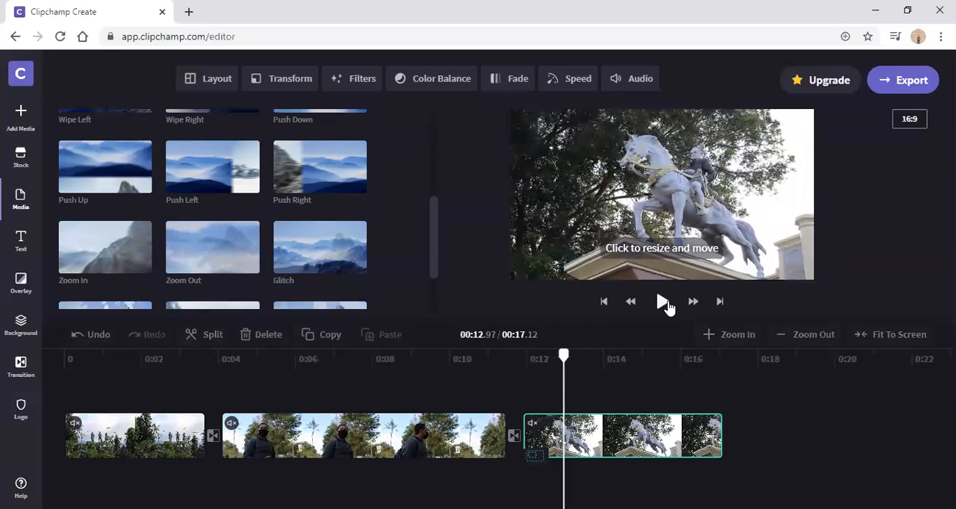
left_click(110, 359)
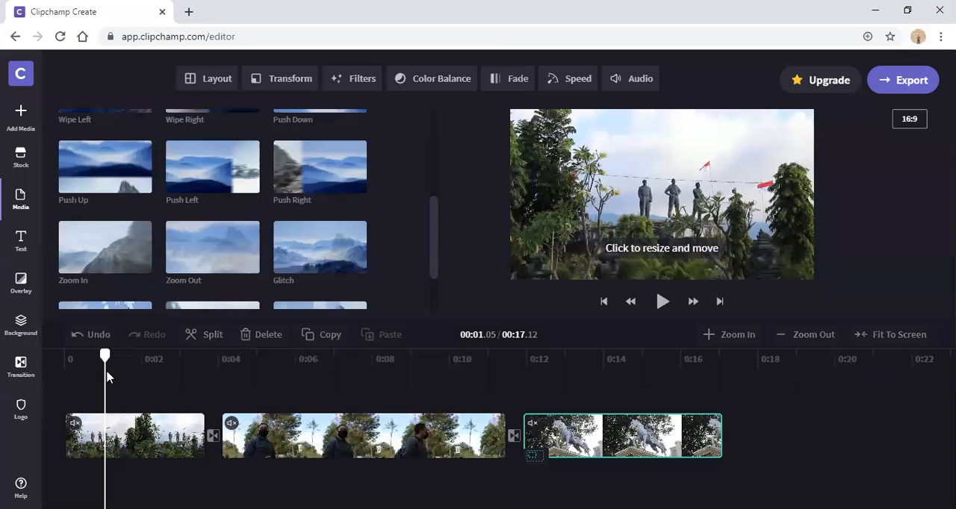
left_click(59, 360)
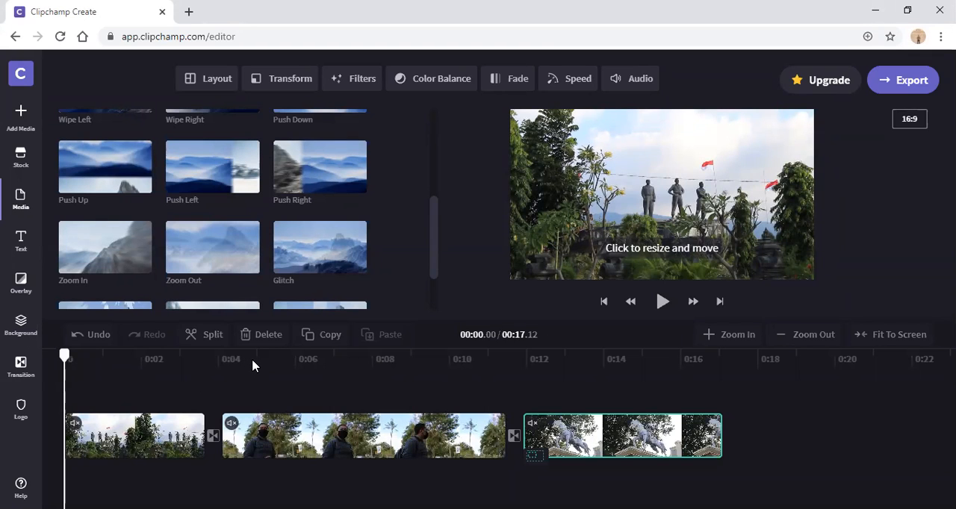
Step: Use Color Balance to raise the second clip's saturation to about four-fifths of the range, resetting the first attempt
left_click(342, 360)
left_click(306, 360)
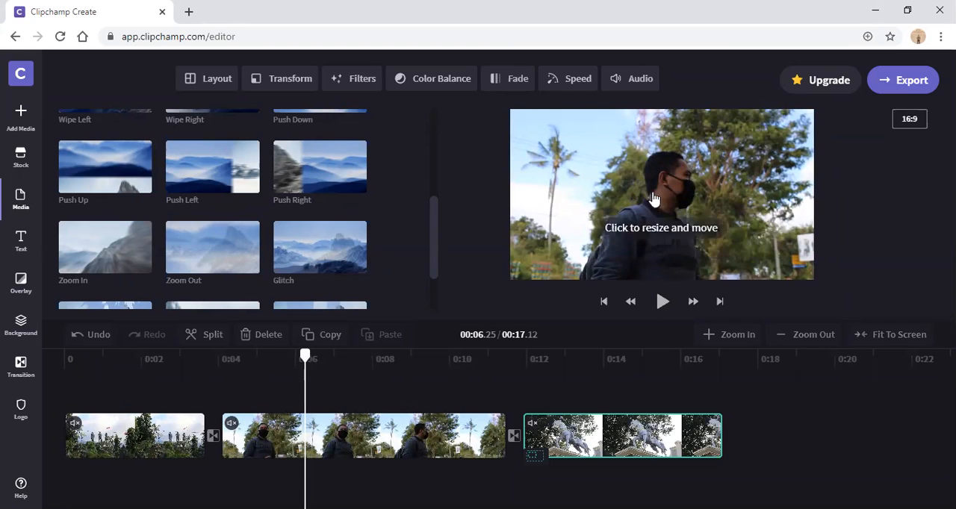
left_click(275, 436)
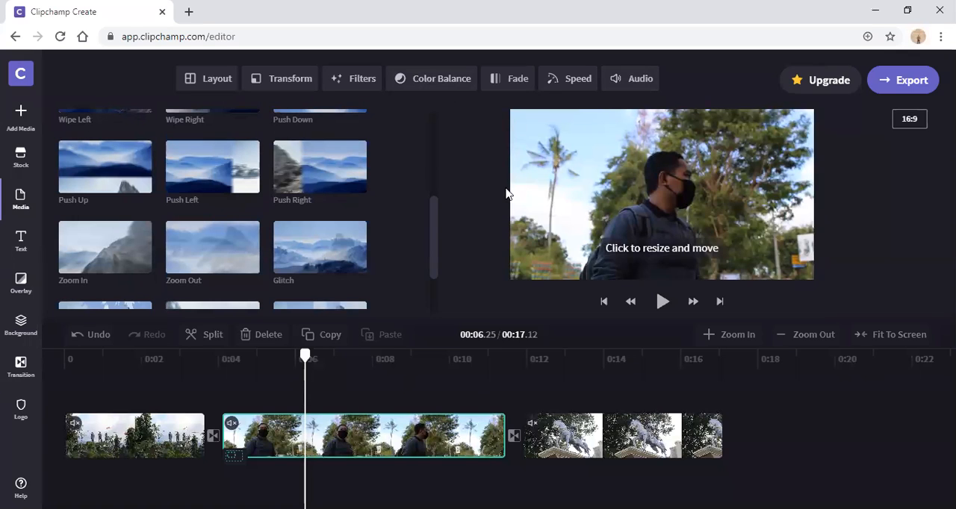
left_click(342, 389)
left_click(316, 360)
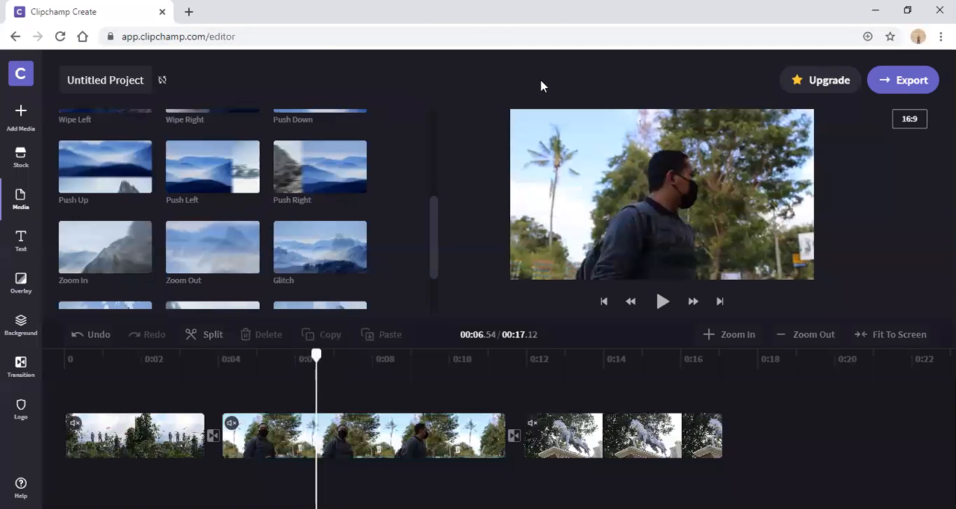
left_click(361, 446)
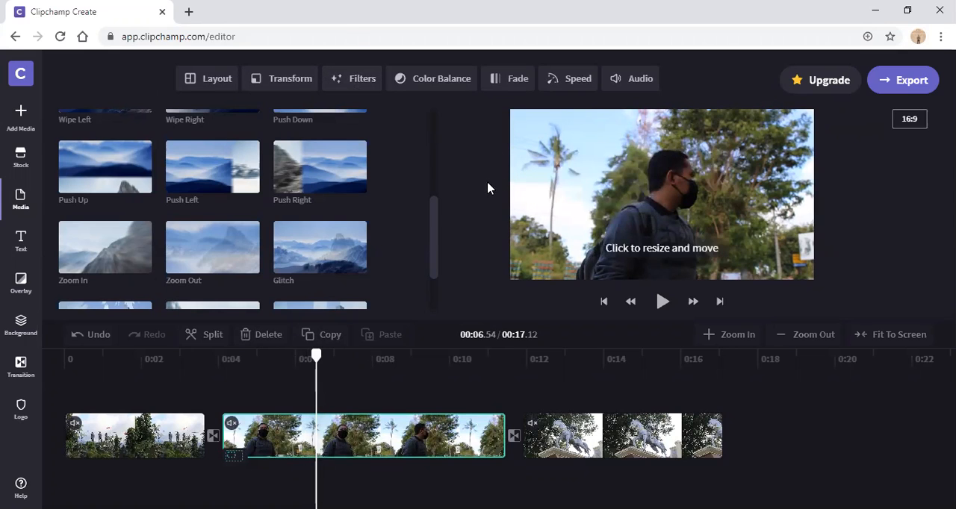
left_click(448, 79)
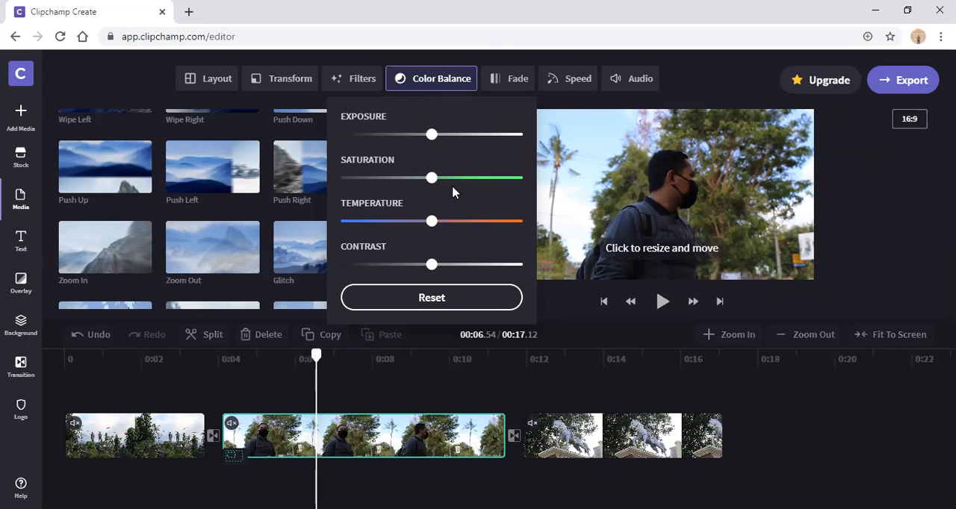
left_click_drag(443, 187, 493, 190)
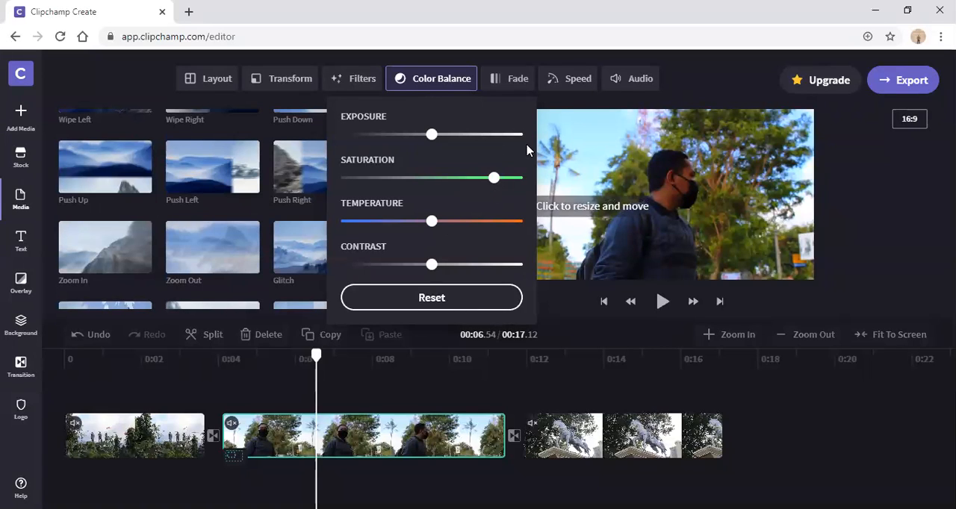
left_click(455, 299)
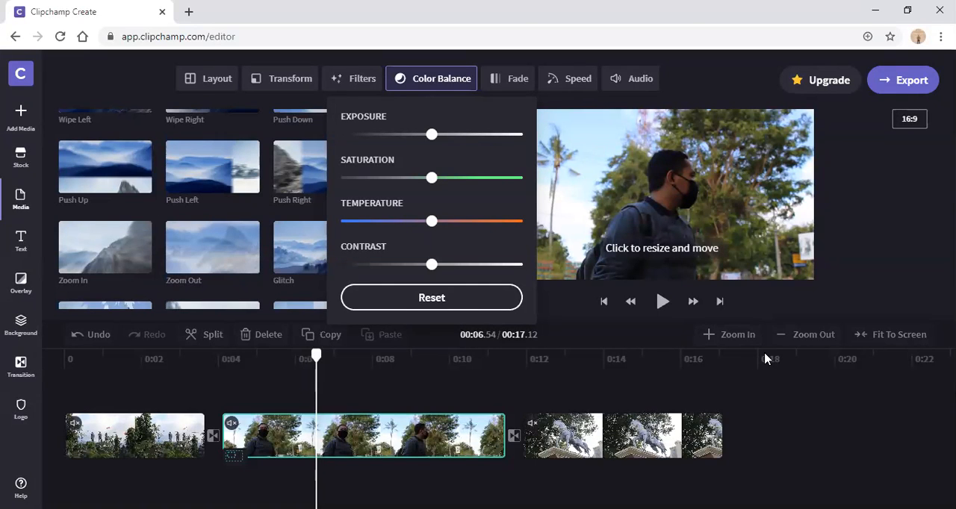
left_click(479, 178)
mouse_move(486, 181)
left_mouse_down()
mouse_move(503, 180)
mouse_move(491, 179)
left_mouse_up()
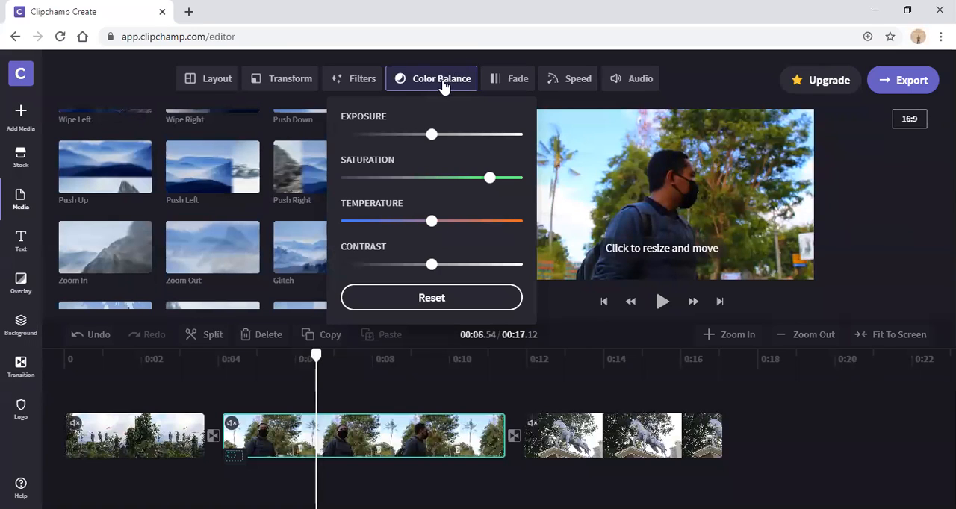
left_click(94, 84)
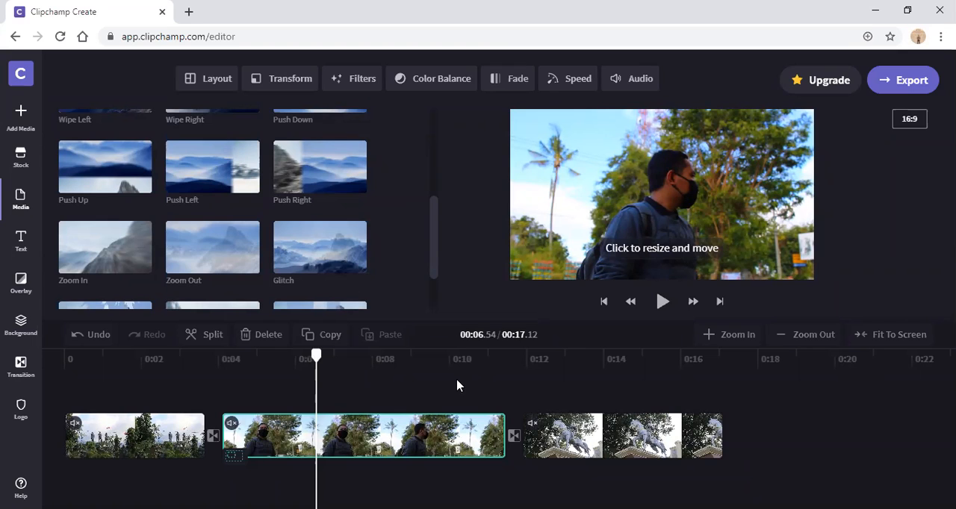
Step: Color-balance the first clip with saturation at about three-quarters of the range, slightly raised exposure and a slightly warmer temperature
left_click_drag(317, 357, 254, 373)
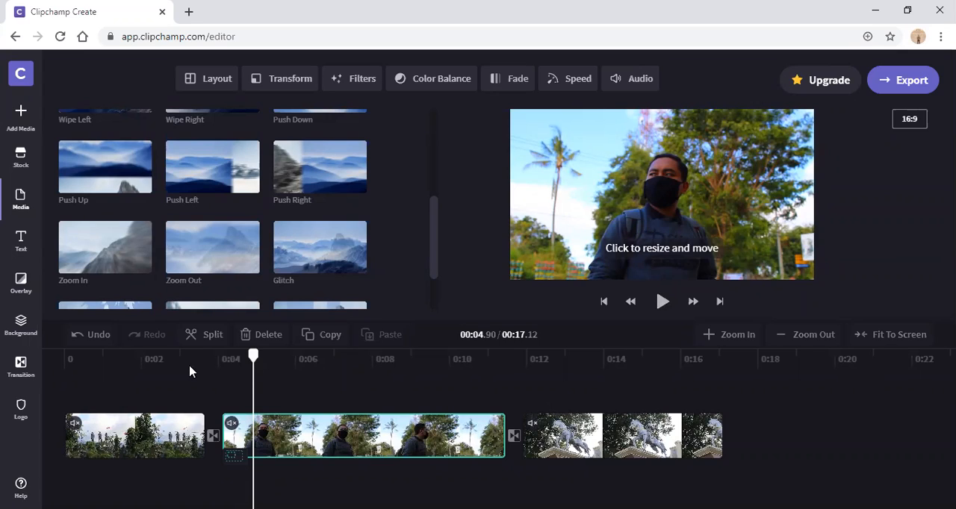
left_click(153, 446)
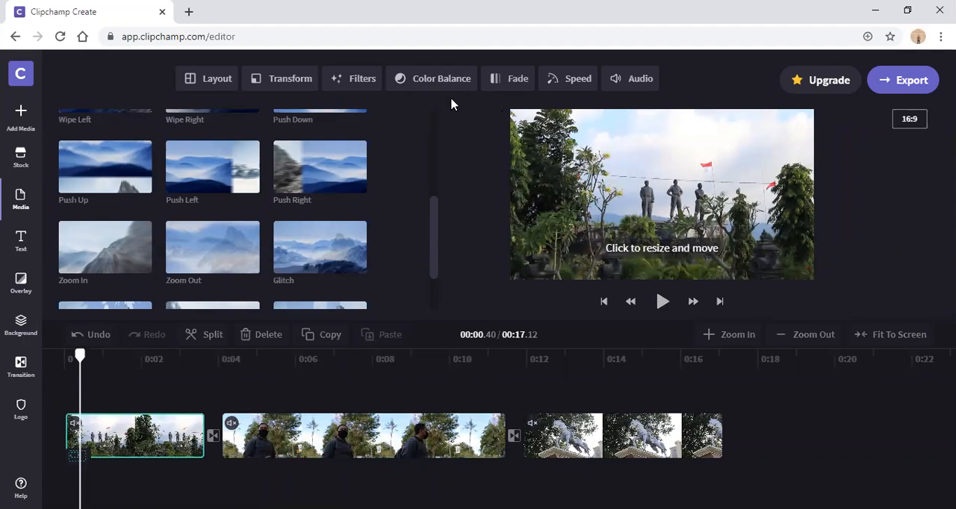
left_click(462, 80)
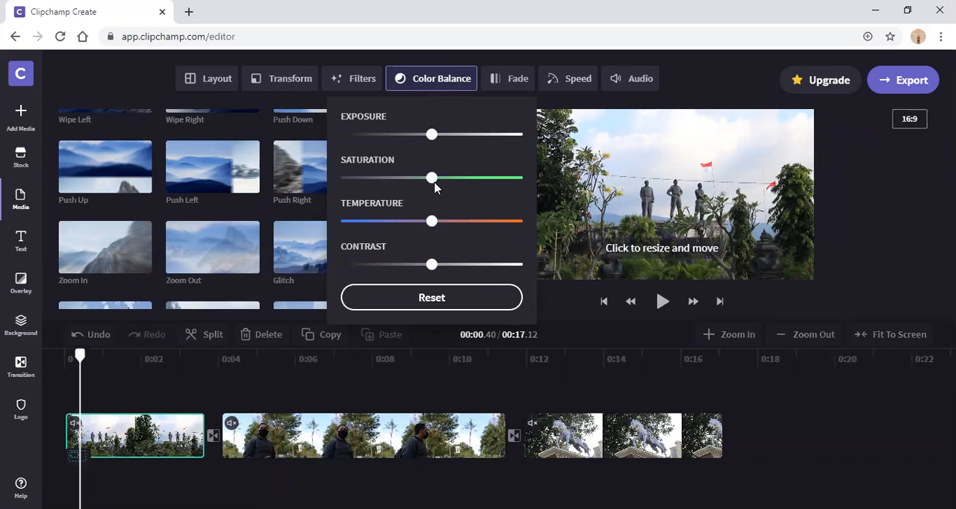
left_click_drag(433, 181, 480, 184)
mouse_move(430, 140)
left_mouse_down()
mouse_move(454, 135)
mouse_move(413, 135)
mouse_move(434, 136)
left_mouse_up()
left_click_drag(432, 221, 407, 222)
left_click(443, 222)
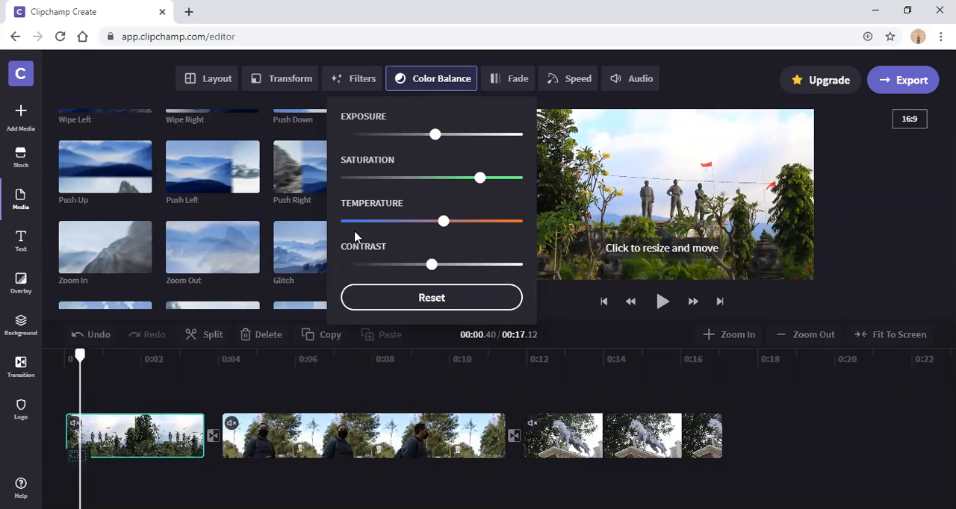
left_click(70, 83)
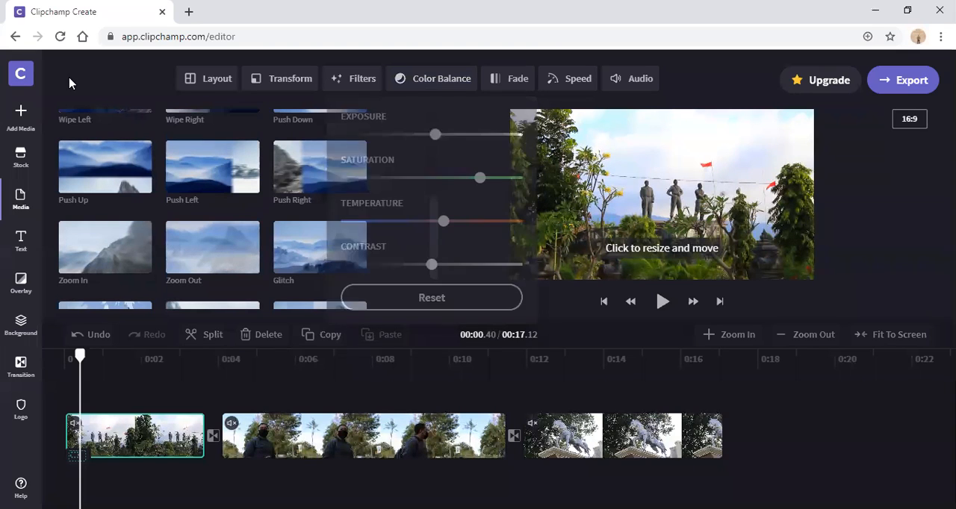
Step: Raise the third clip's saturation to about four-fifths of the range with Color Balance
left_click(587, 361)
left_click(648, 447)
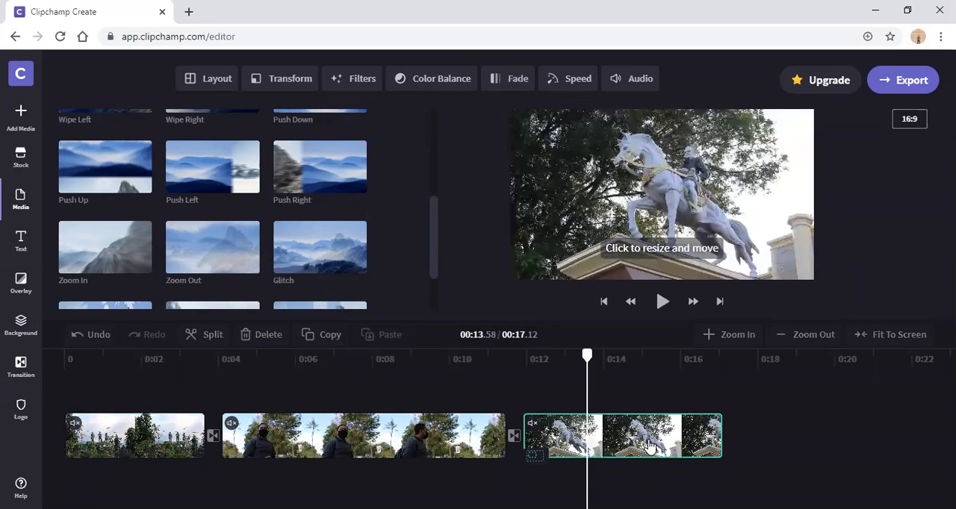
left_click(433, 88)
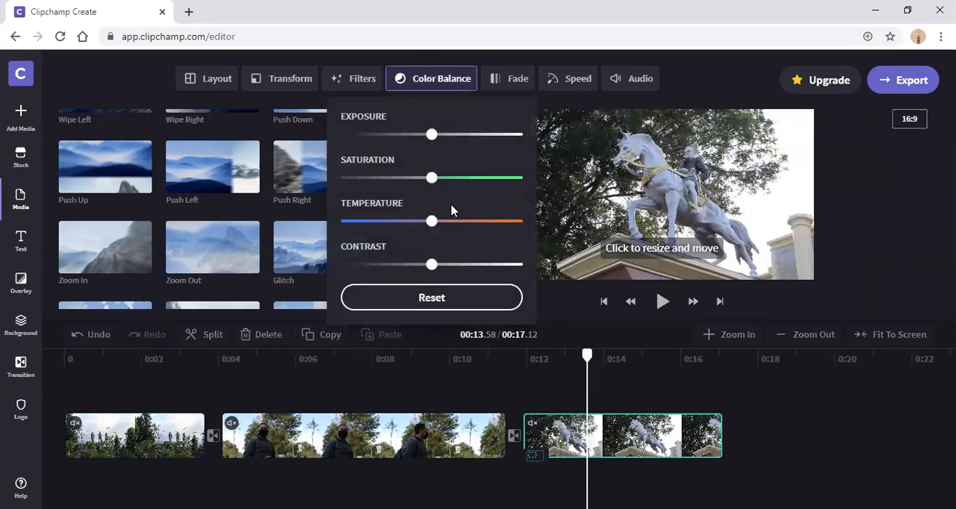
left_click_drag(440, 185, 489, 179)
left_click(124, 79)
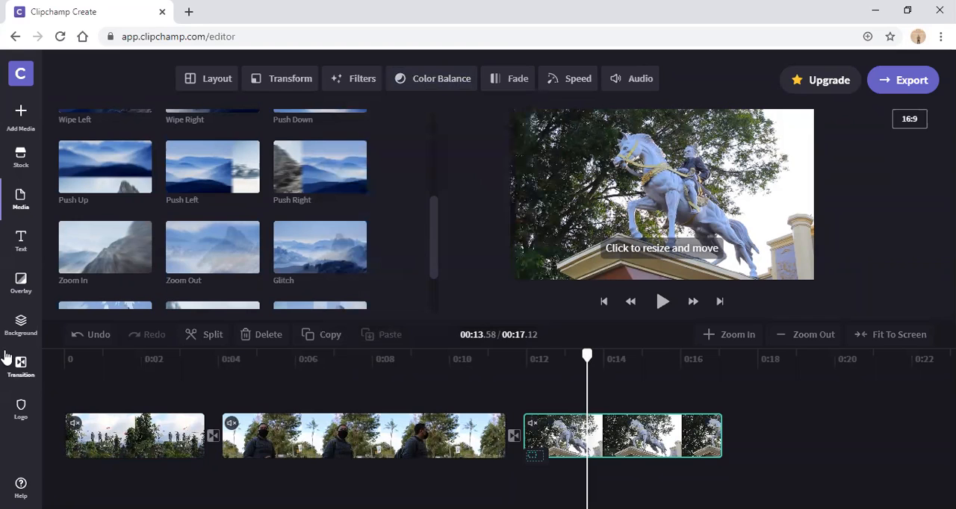
Step: Play the video from the start to review the color changes, then check frames in the first and second clips
left_click(69, 365)
left_click(667, 308)
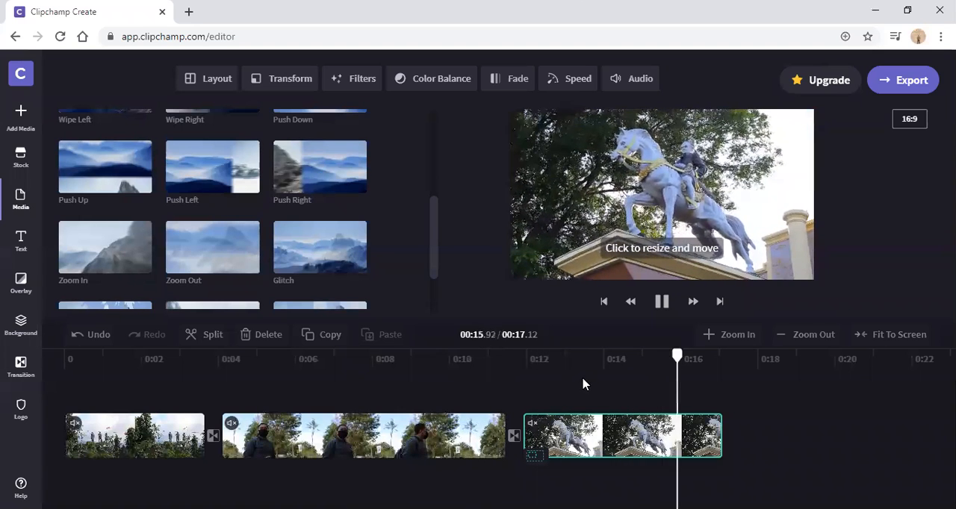
left_click(71, 360)
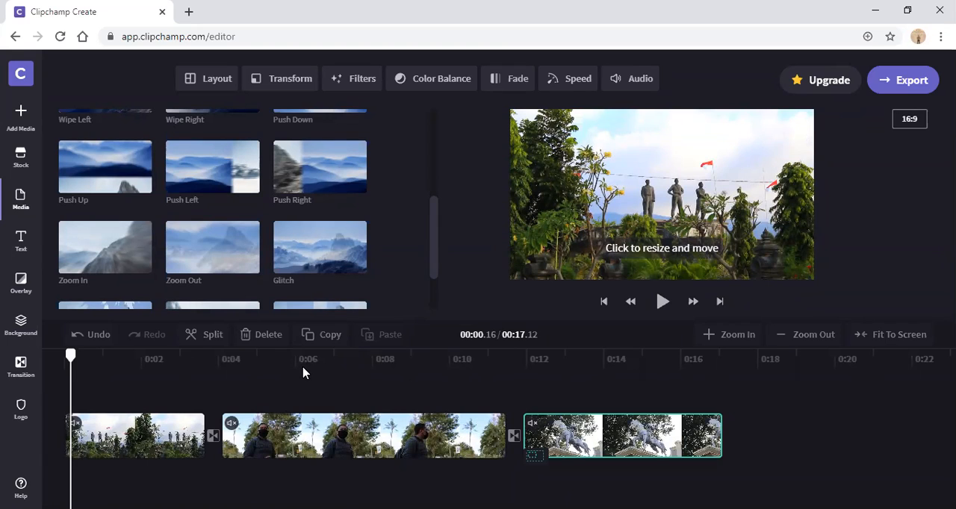
left_click(175, 369)
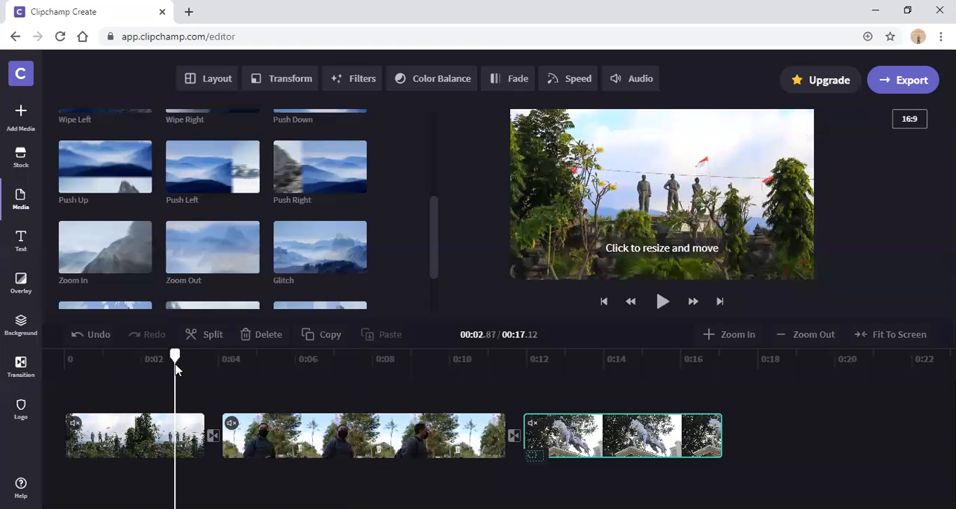
left_click(256, 366)
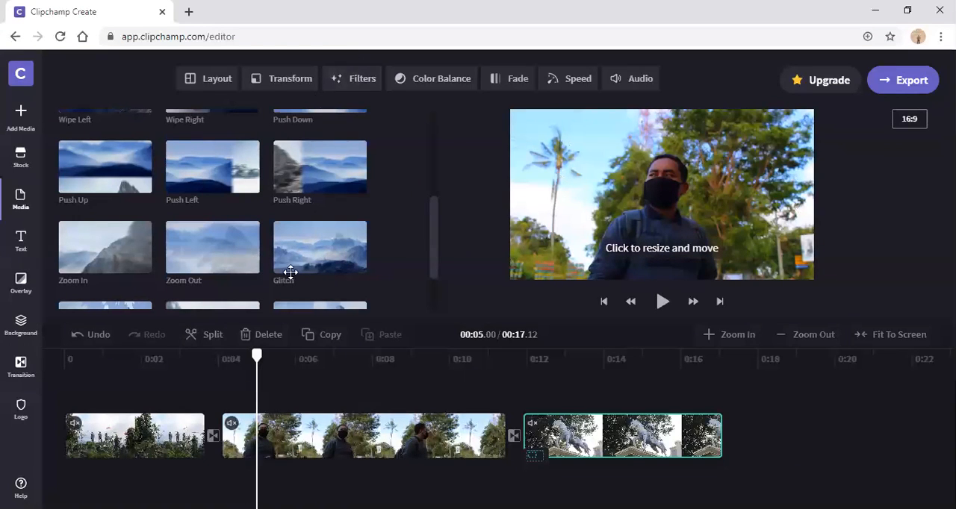
Step: Try the Muted, Blur and Portrait filters on the second clip
left_click(338, 439)
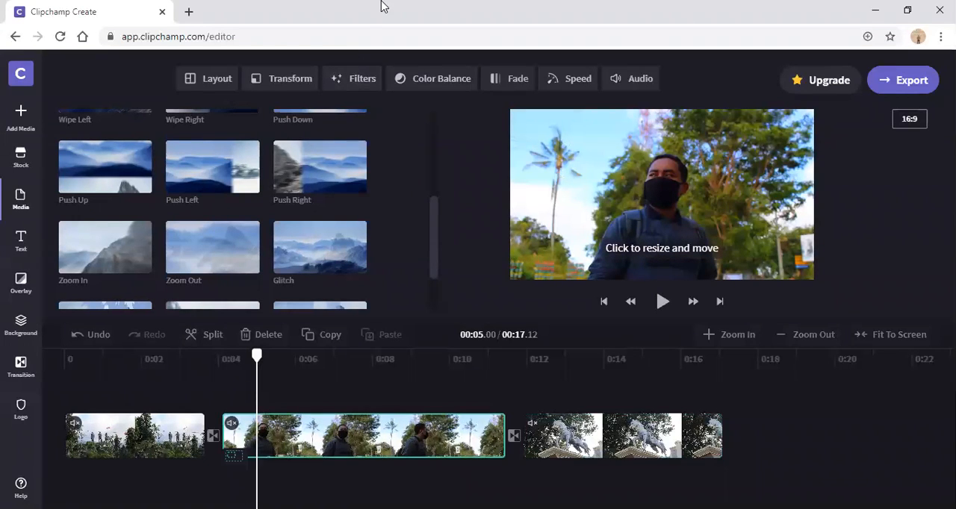
left_click(365, 84)
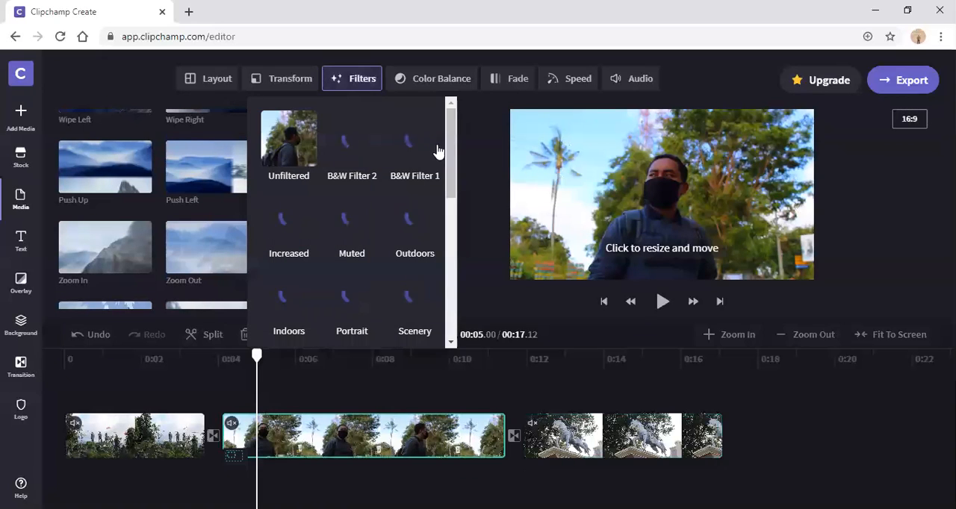
left_click(429, 78)
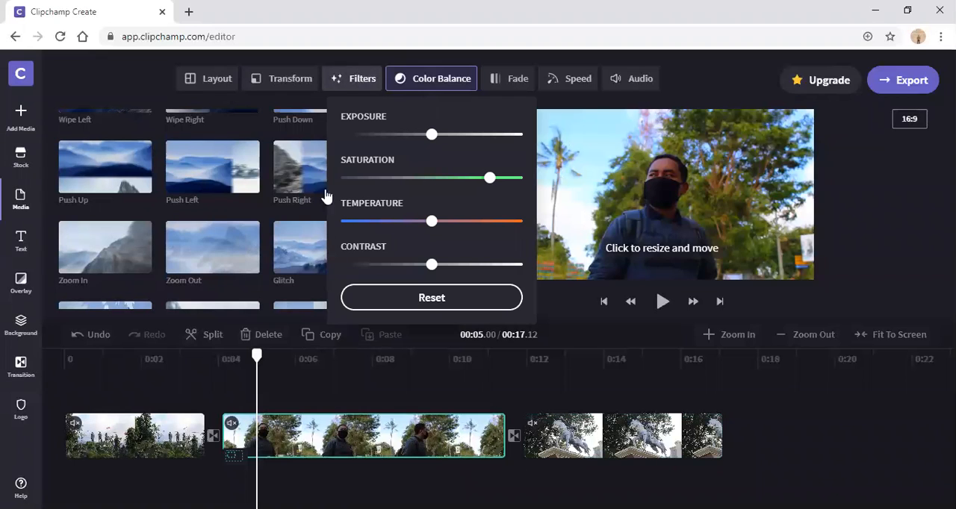
left_click(362, 81)
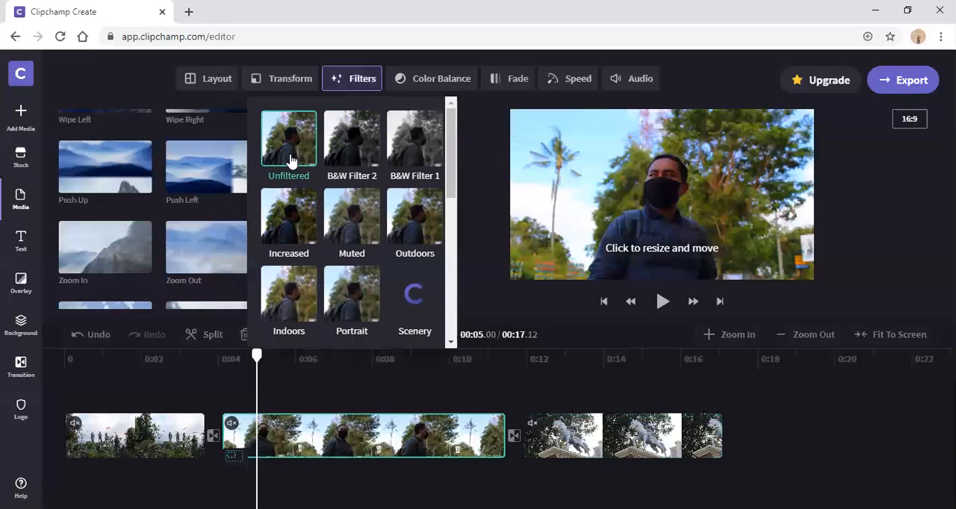
left_click(348, 214)
scroll(355, 298, "down", 1)
scroll(355, 298, "down", 2)
left_click(360, 244)
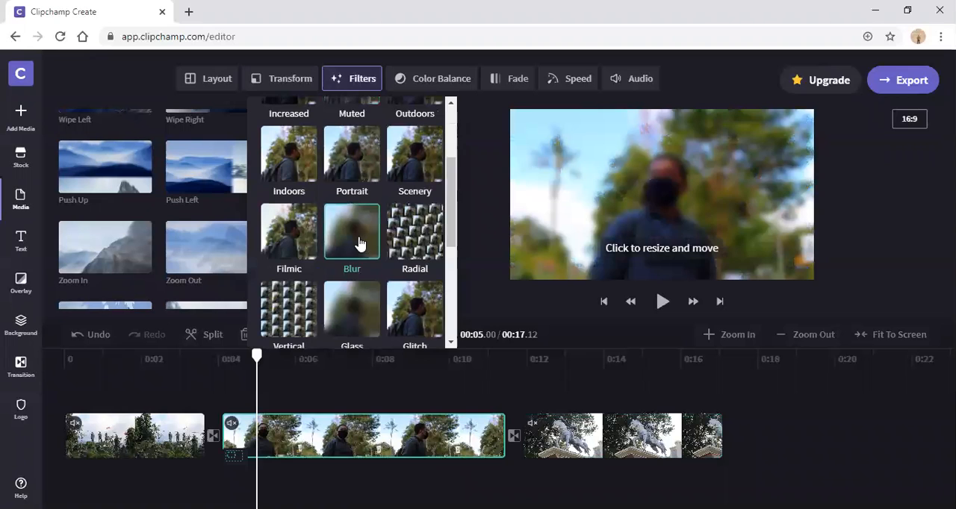
left_click(362, 165)
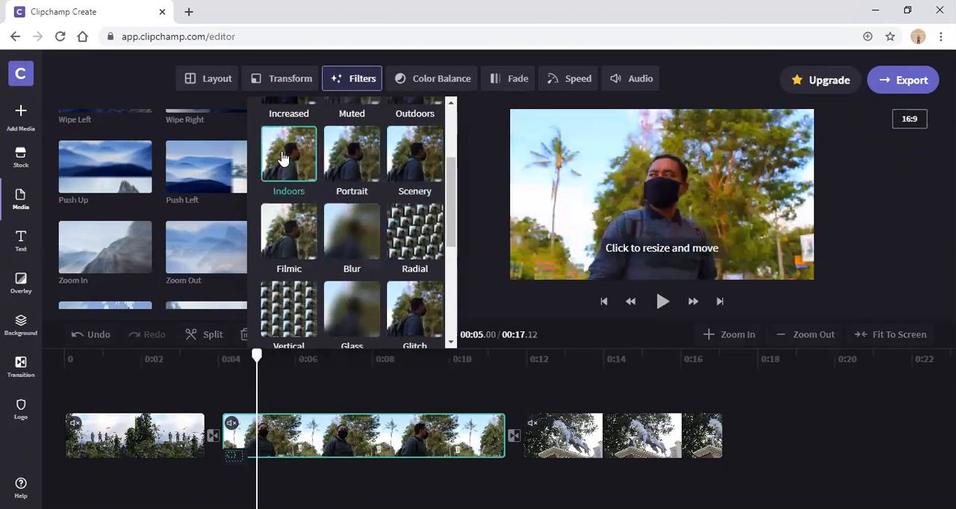
Step: Apply the Increased filter to the second clip, then switch to another filter and close the filter list
left_click(454, 80)
left_click(370, 83)
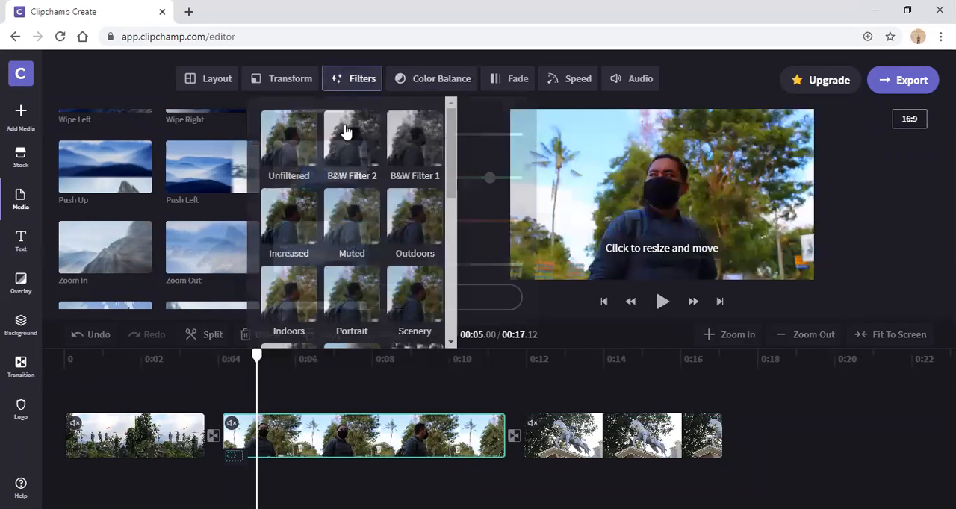
left_click(297, 213)
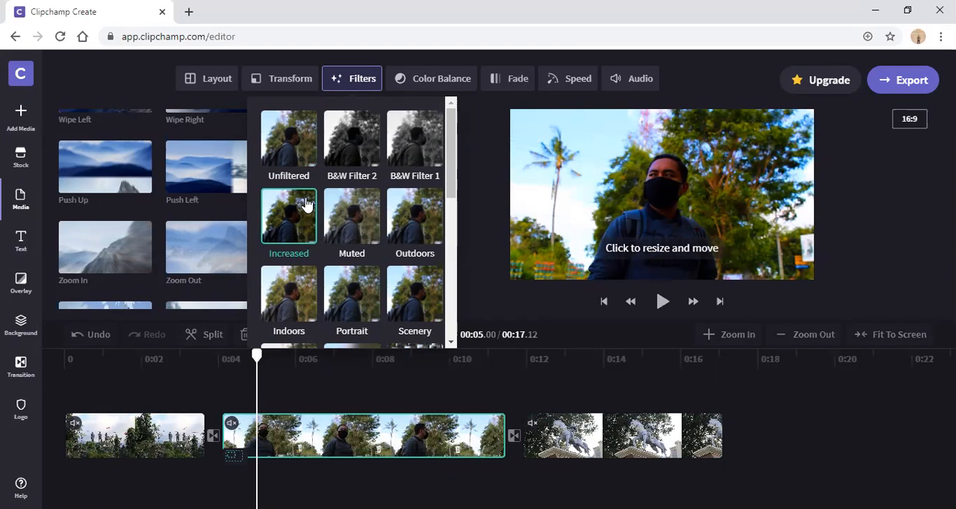
scroll(347, 265, "down", 2)
left_click(344, 263)
left_click(348, 82)
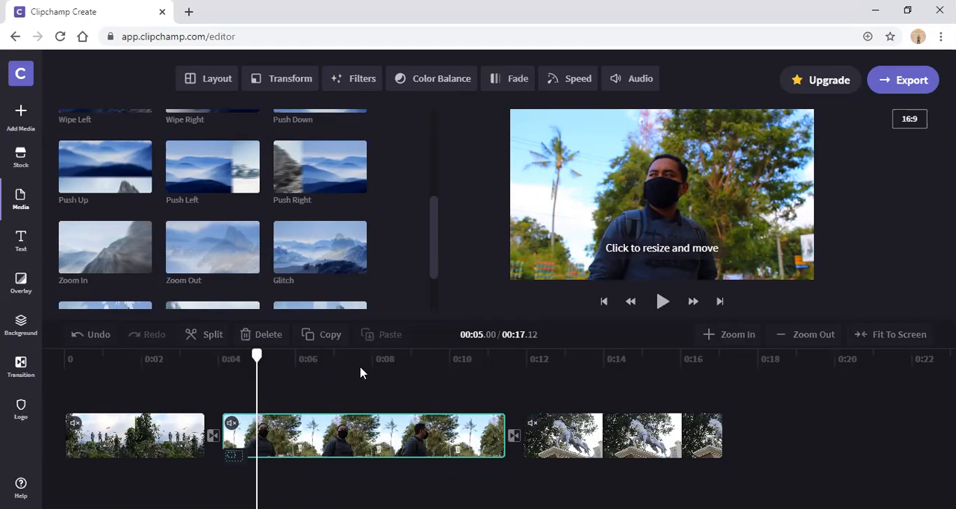
Step: Compare the Slow and Normal speeds on the second clip, then set its clip speed to Fast
left_click(416, 359)
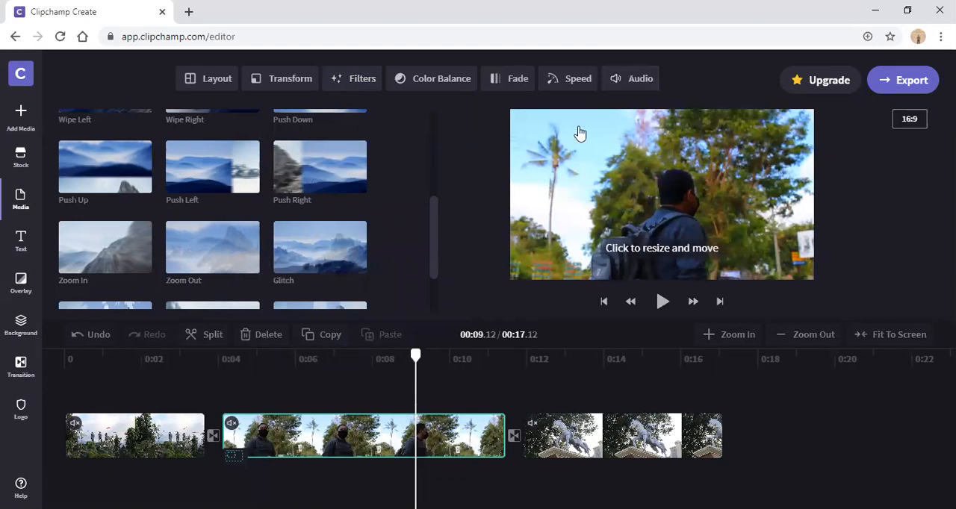
left_click(568, 84)
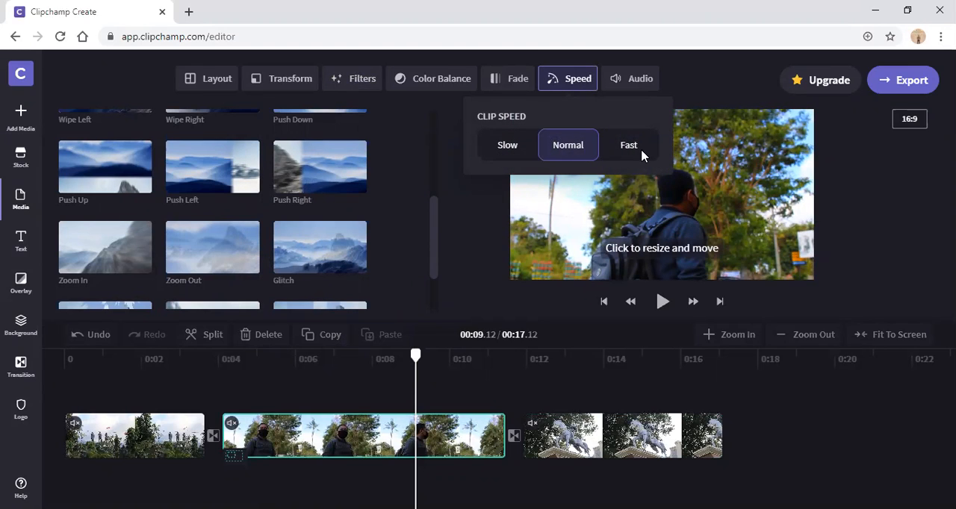
left_click(526, 147)
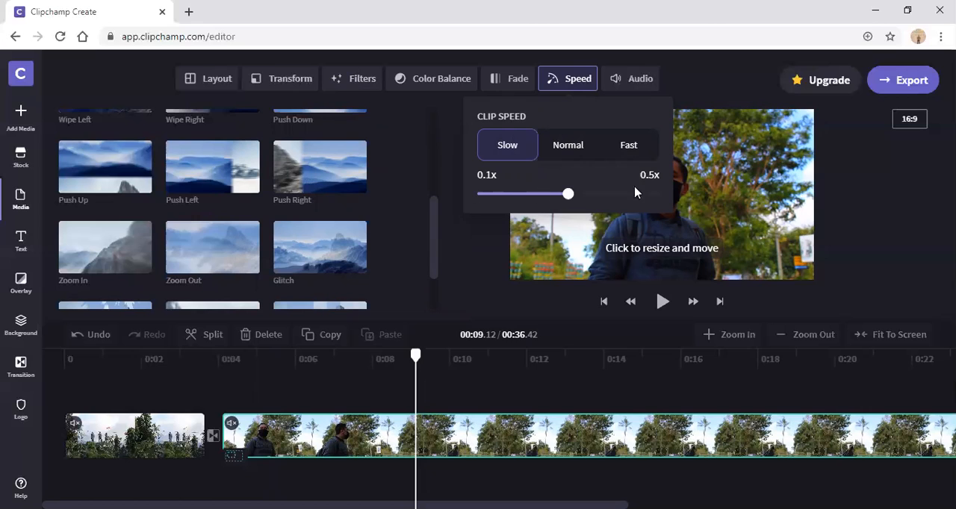
left_click(577, 152)
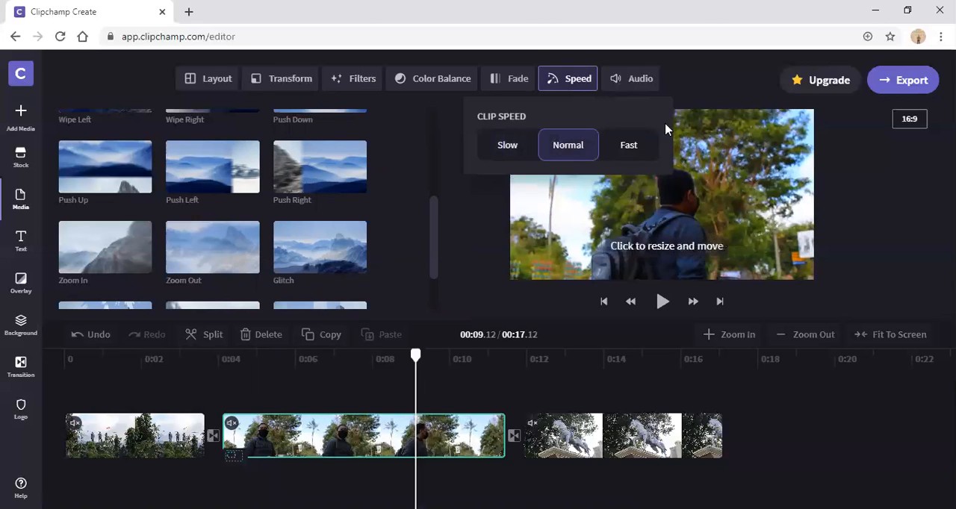
left_click(628, 153)
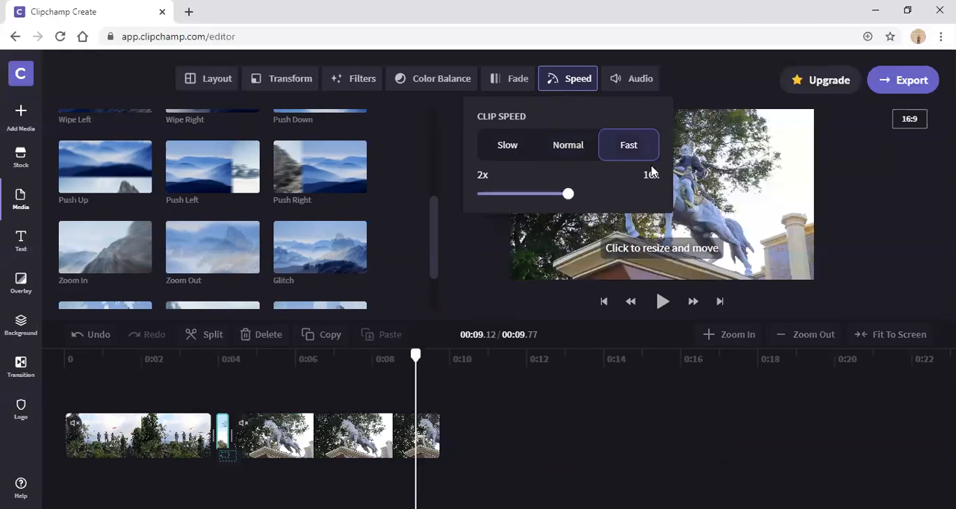
Step: Set the second clip's speed back to Normal, then scrub the timeline through the first and second clips to check the edit
left_click(569, 148)
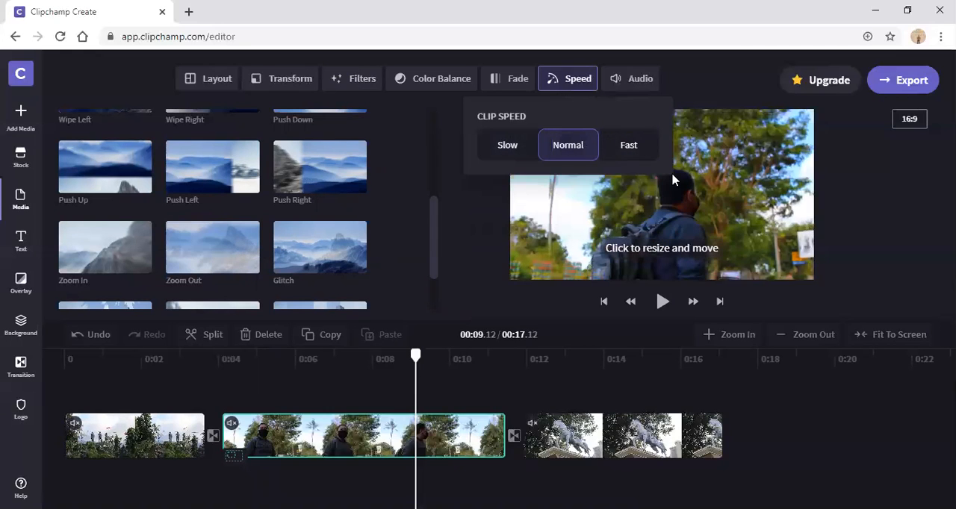
left_click(573, 81)
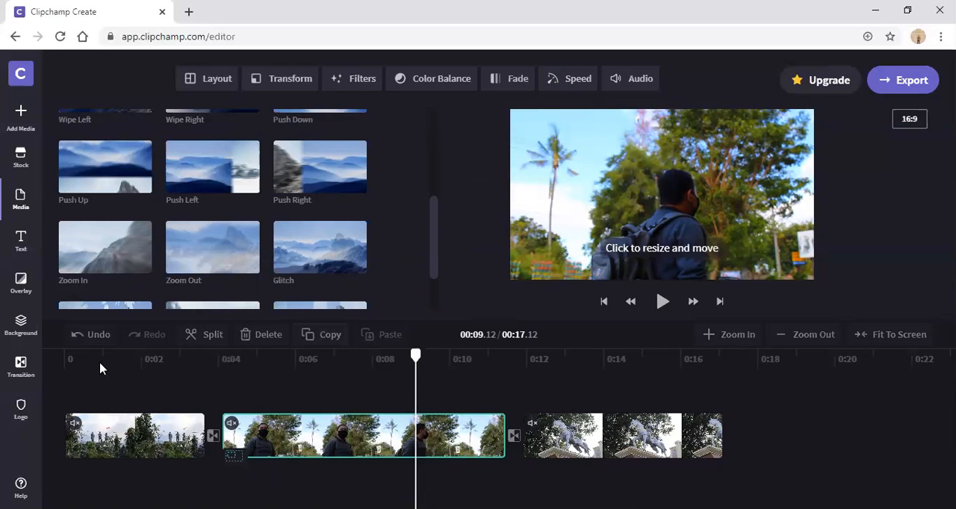
left_click(76, 361)
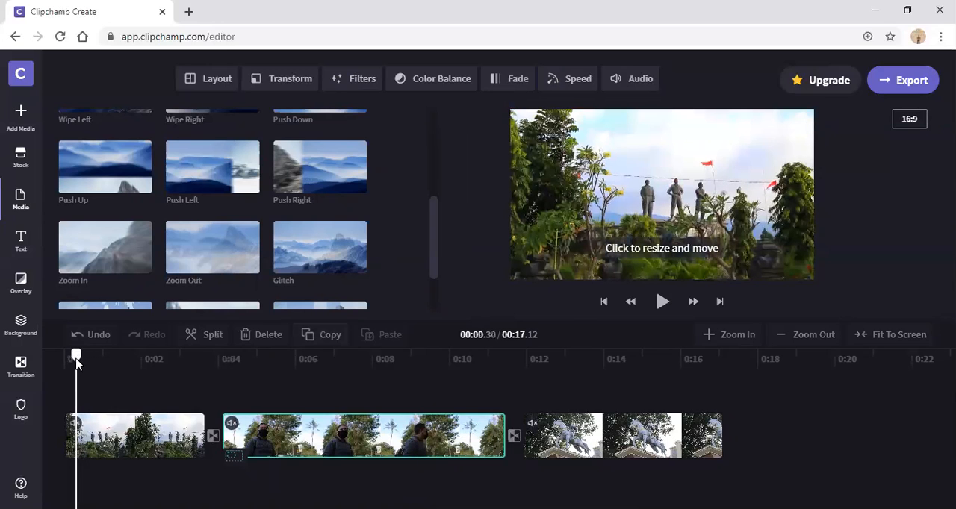
left_click_drag(76, 361, 197, 376)
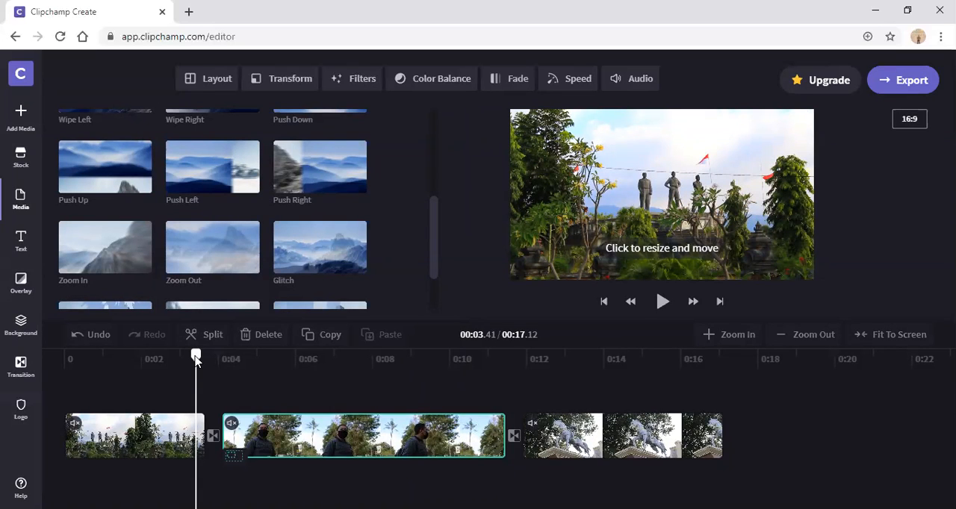
left_click_drag(195, 359, 477, 356)
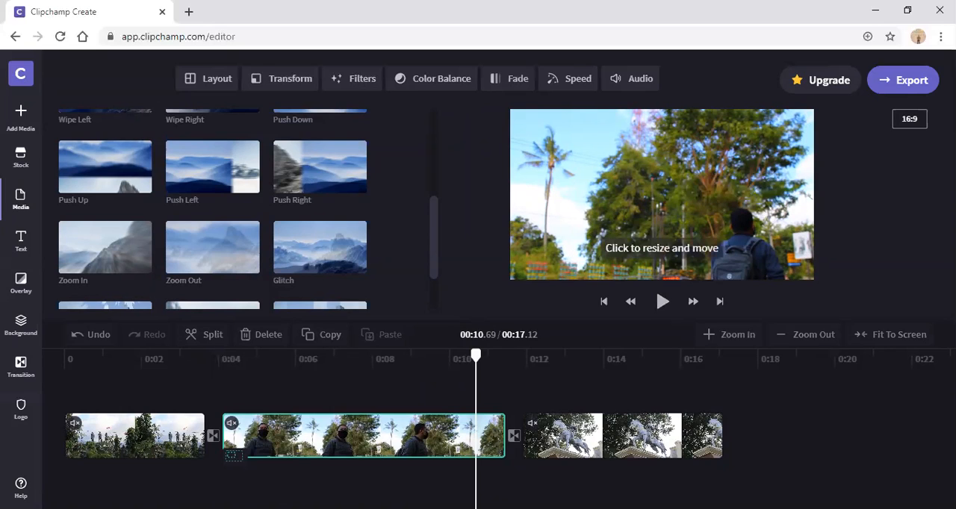
Step: Export the project as a 480p video and postpone the recommendation survey
left_click(905, 84)
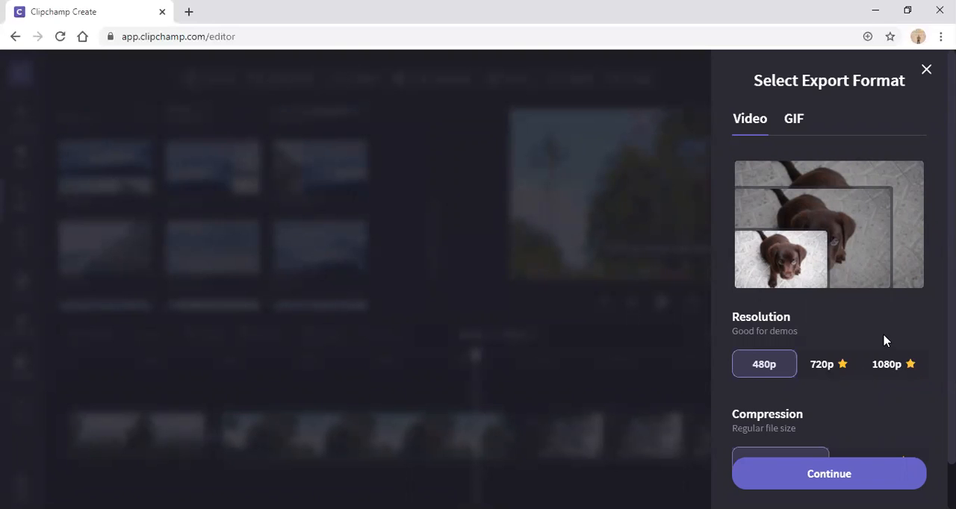
scroll(883, 340, "down", 1)
scroll(806, 343, "up", 1)
left_click(864, 480)
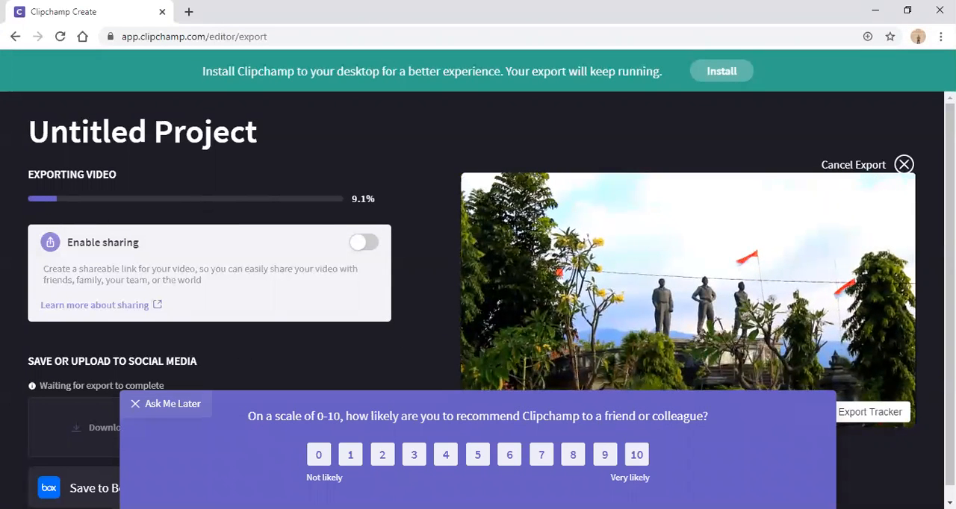
left_click(158, 403)
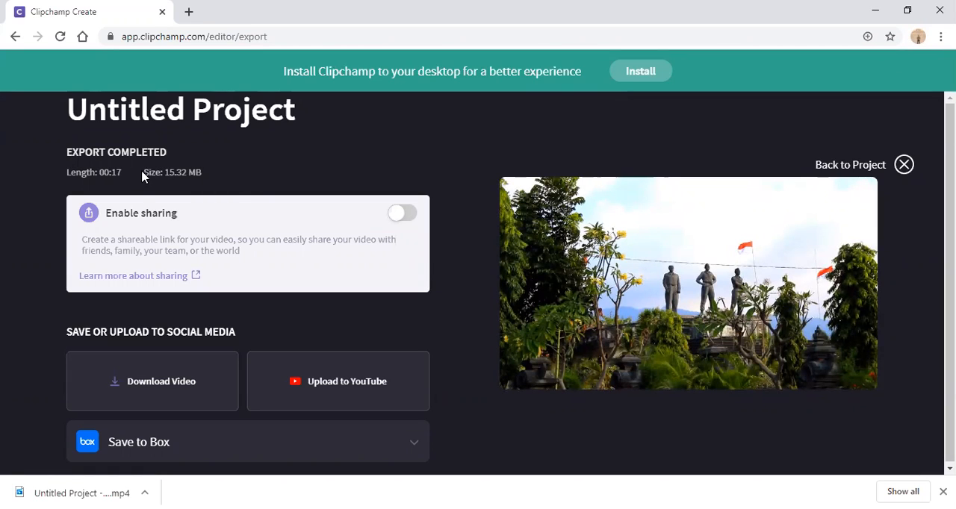
left_click_drag(146, 174, 205, 182)
left_click(222, 178)
left_click(192, 36)
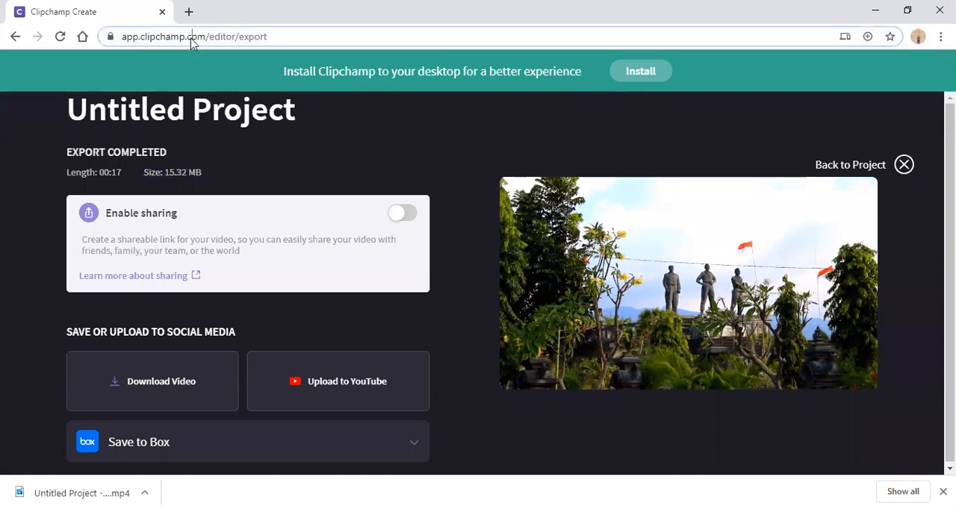
left_click(278, 140)
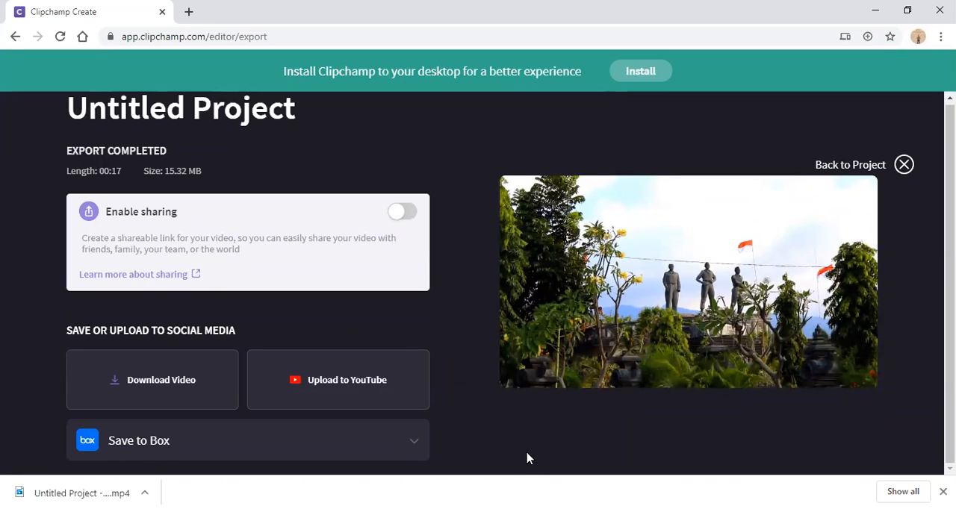
mouse_move(555, 381)
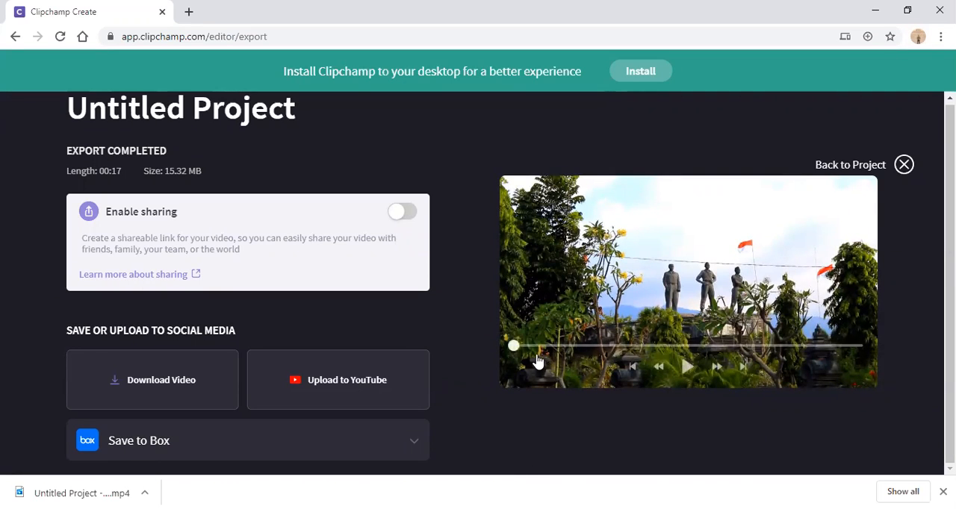